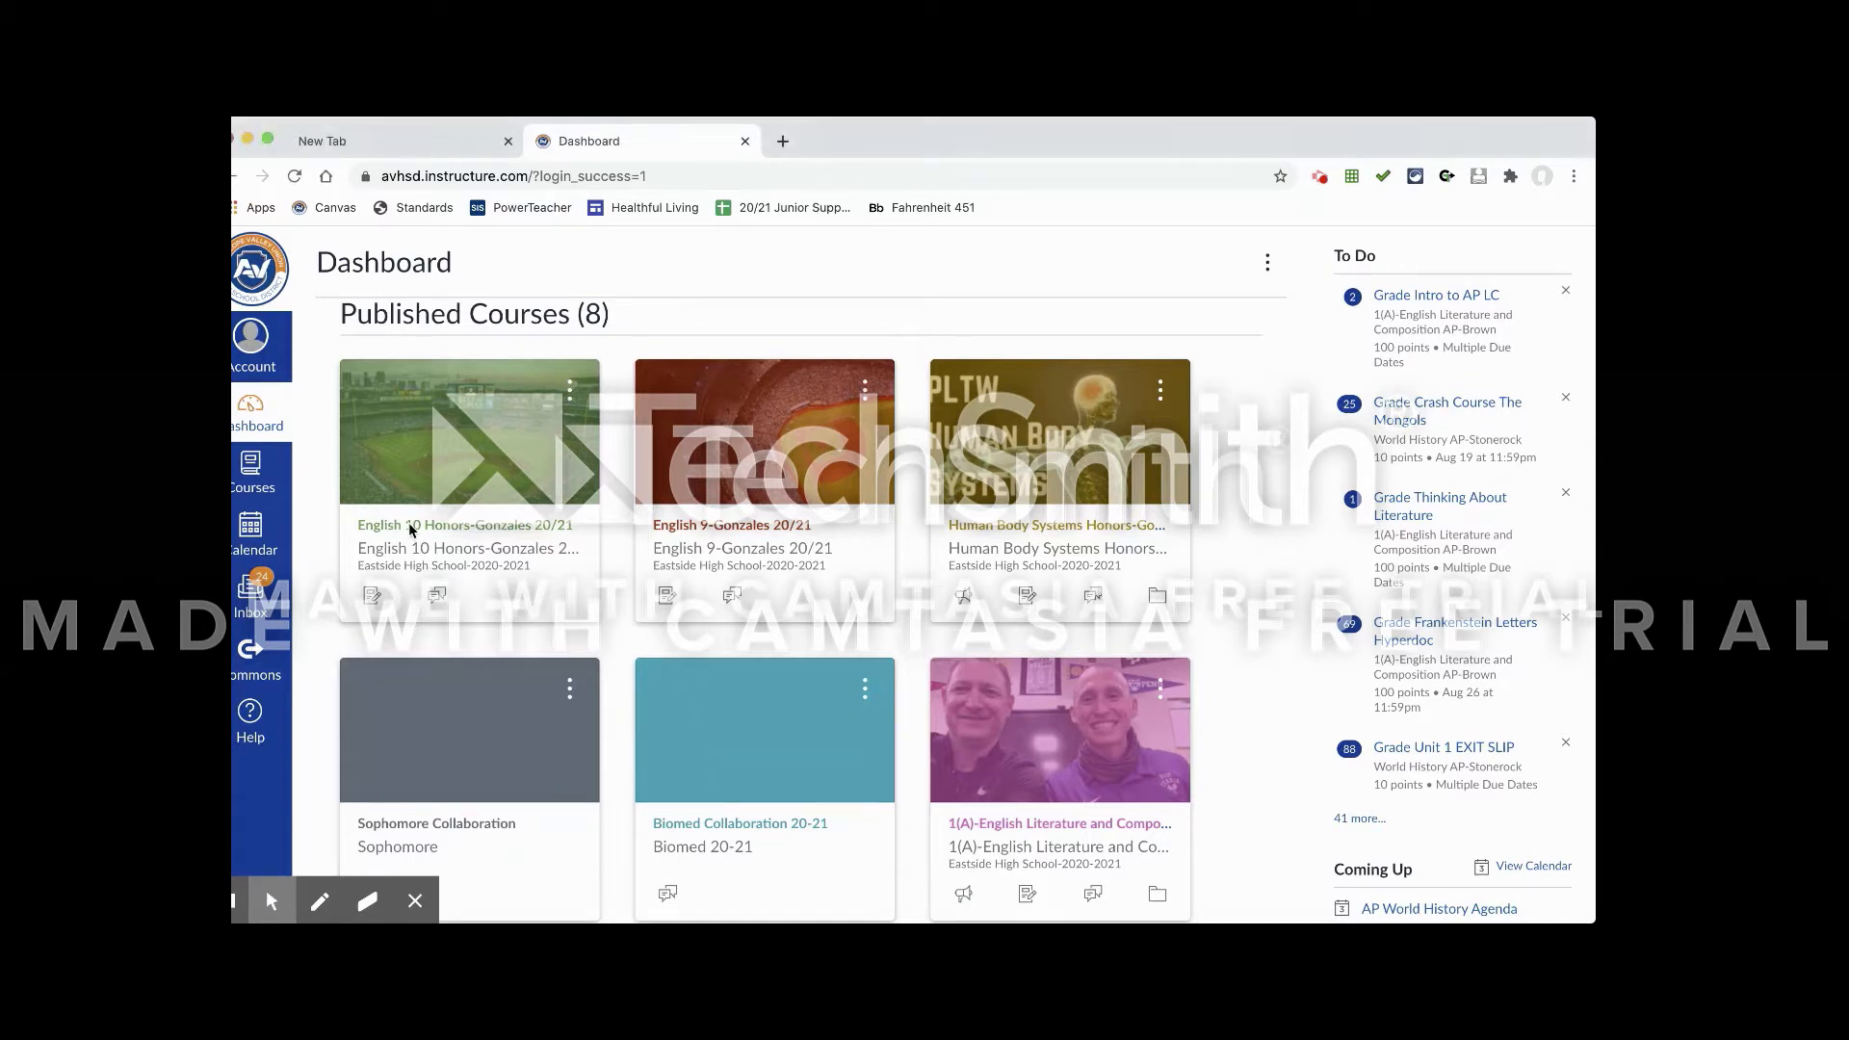
Open the form for creating a new group set in the English 10 Honors 20/21 course.
{"action": "left_click", "coordinate": [433, 527]}
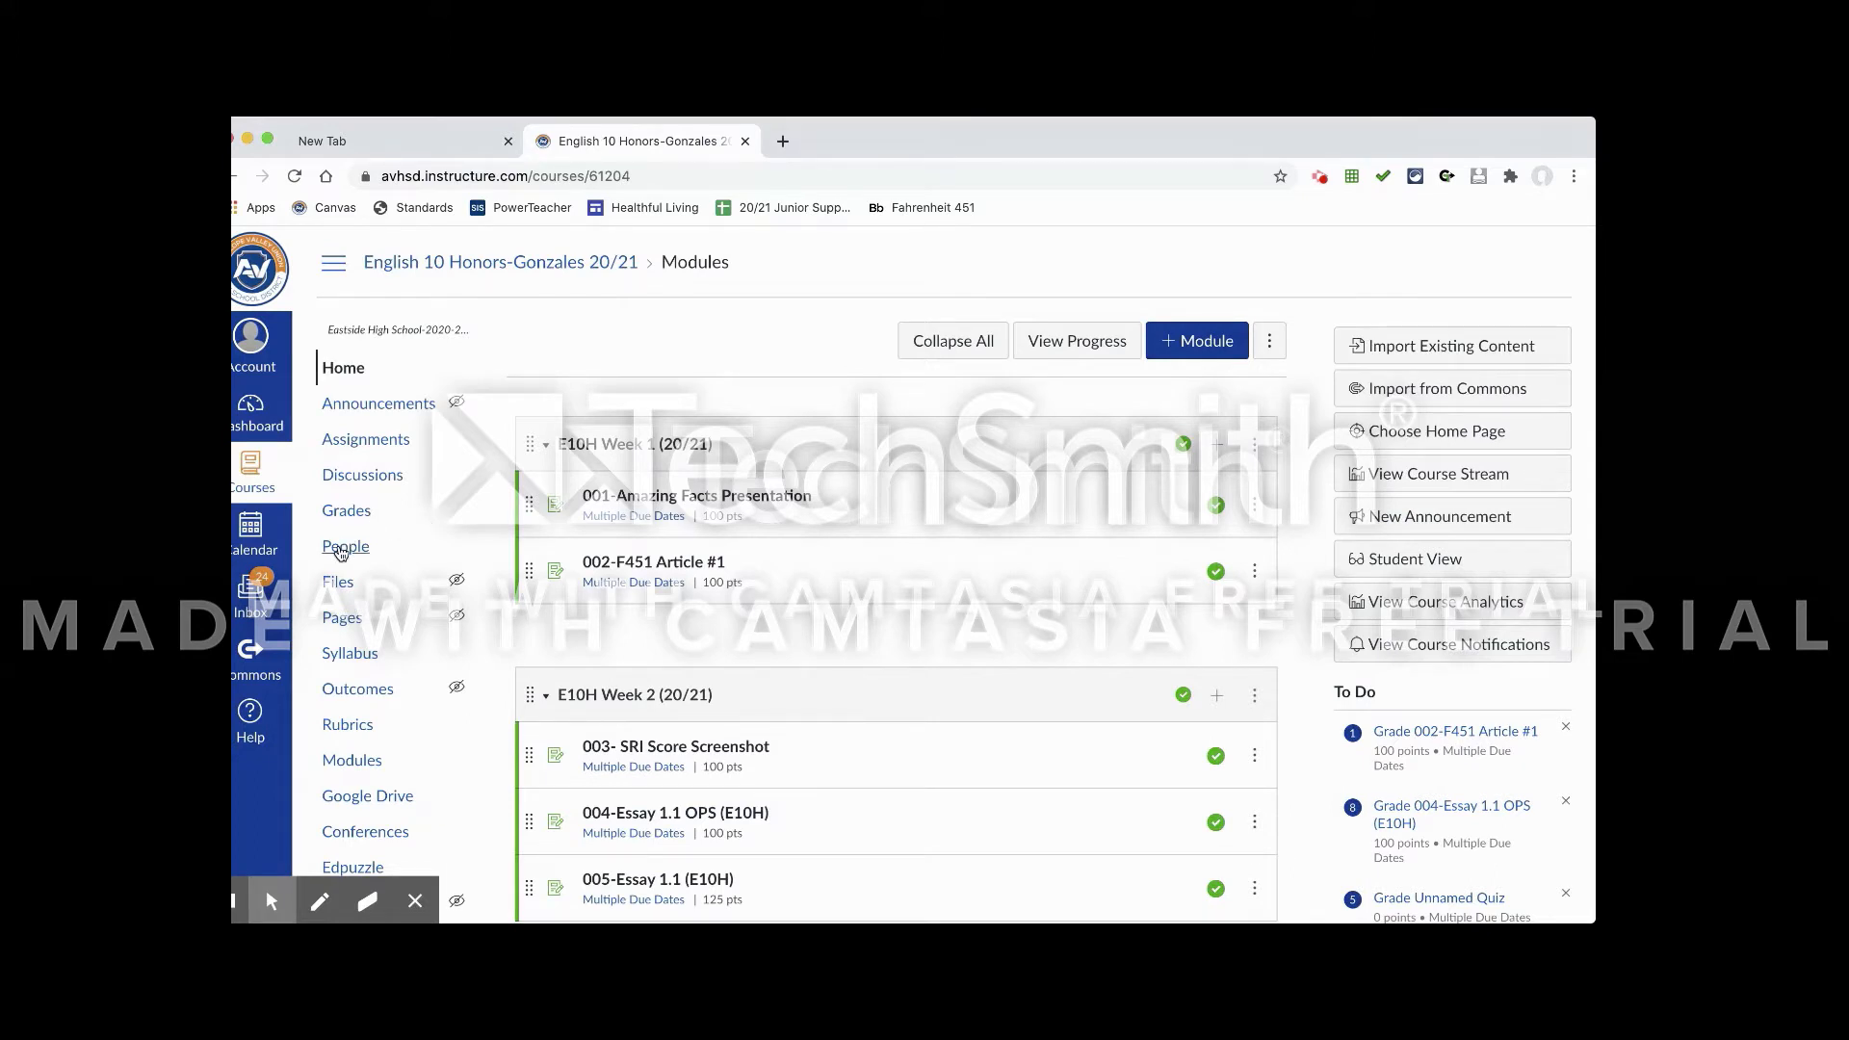
{"action": "left_click", "coordinate": [340, 551]}
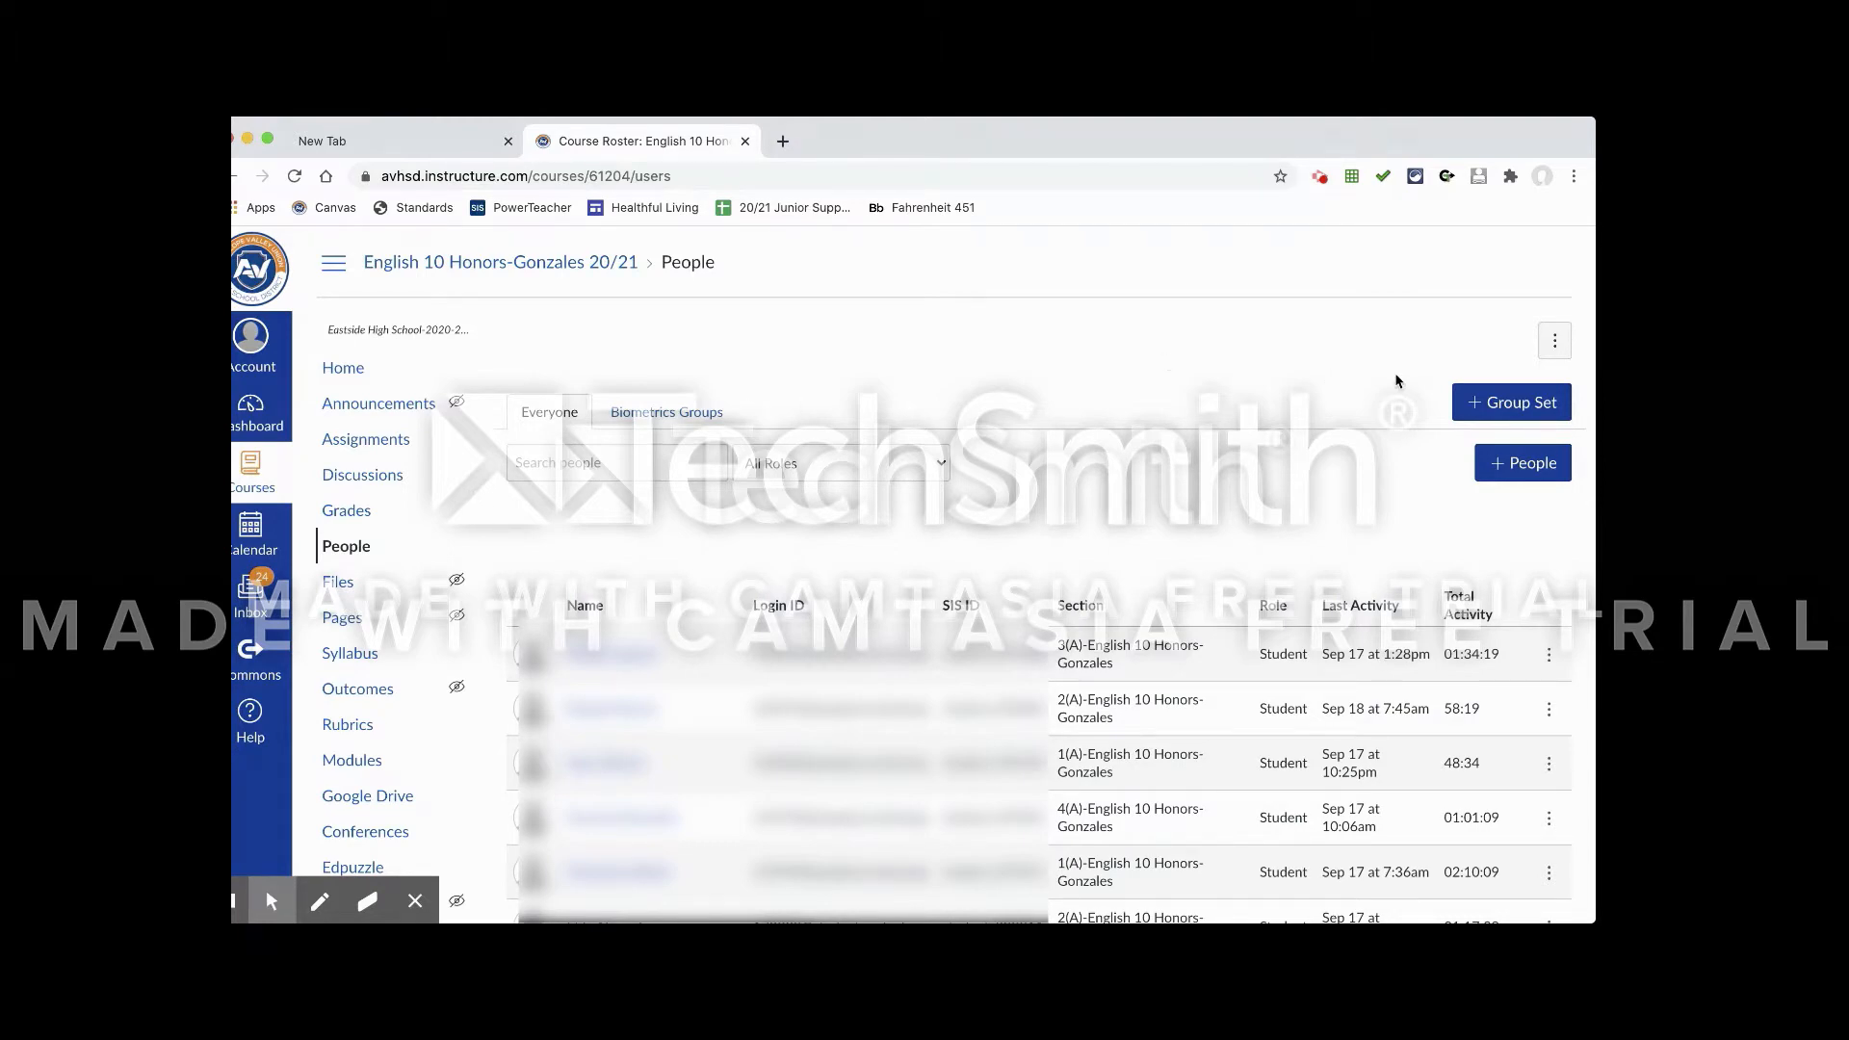
{"action": "left_click", "coordinate": [1490, 404]}
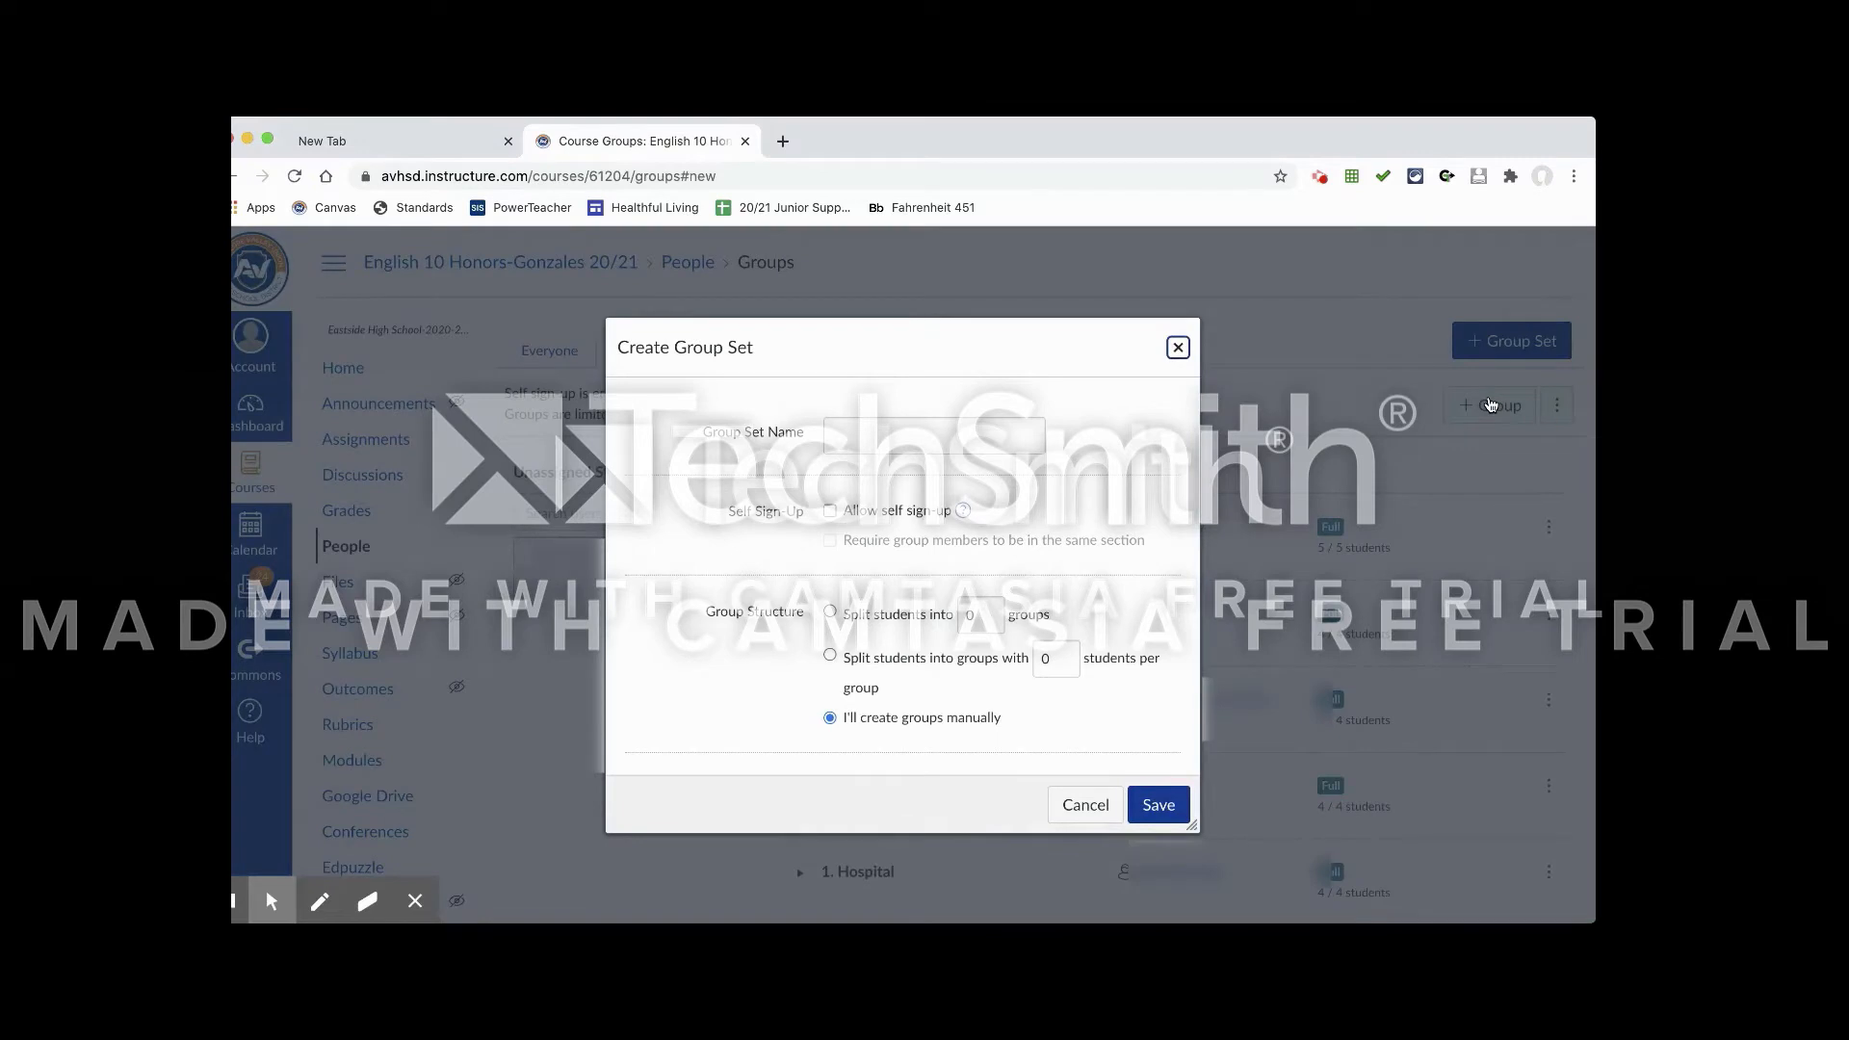
Name the group set "Quarter 1 Presentation Groups" and allow self sign-up, requiring group members to be in the same section.
{"action": "left_click", "coordinate": [981, 437]}
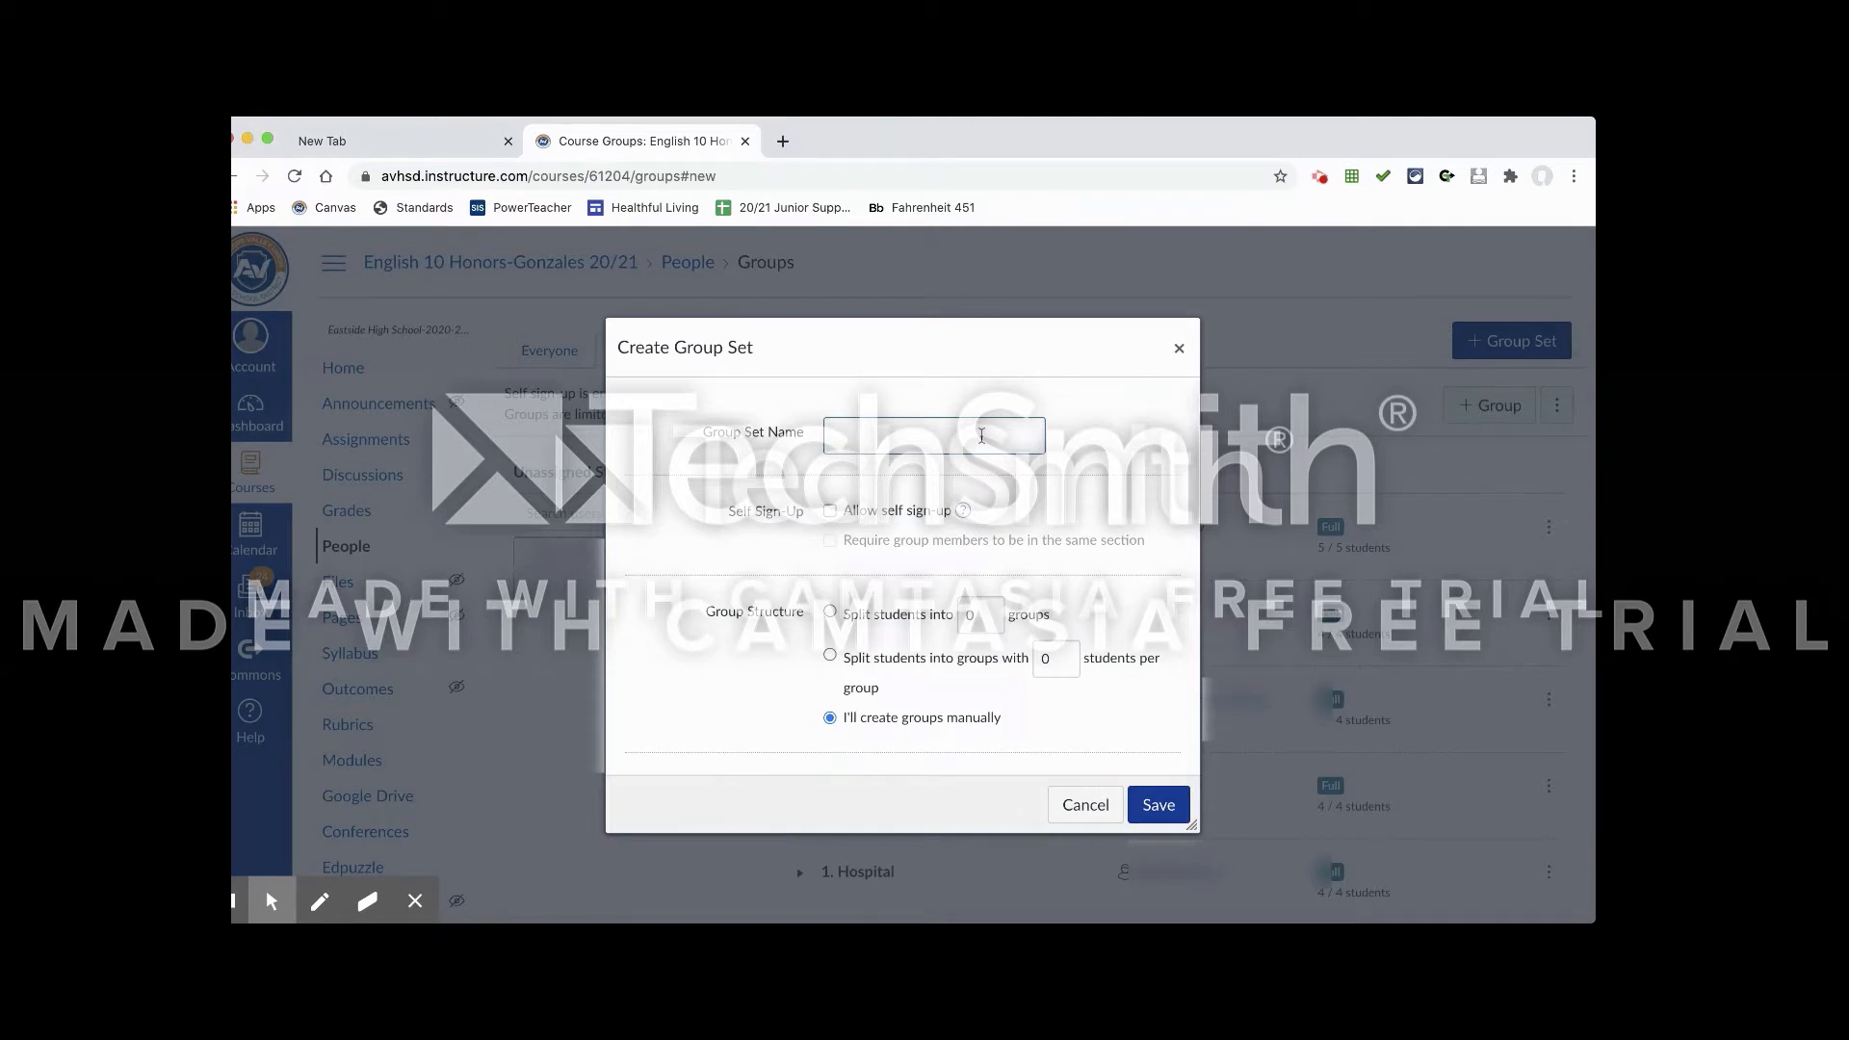
{"action": "type", "text": "Quarter 1 Presentation Groups"}
{"action": "left_click", "coordinate": [1089, 443]}
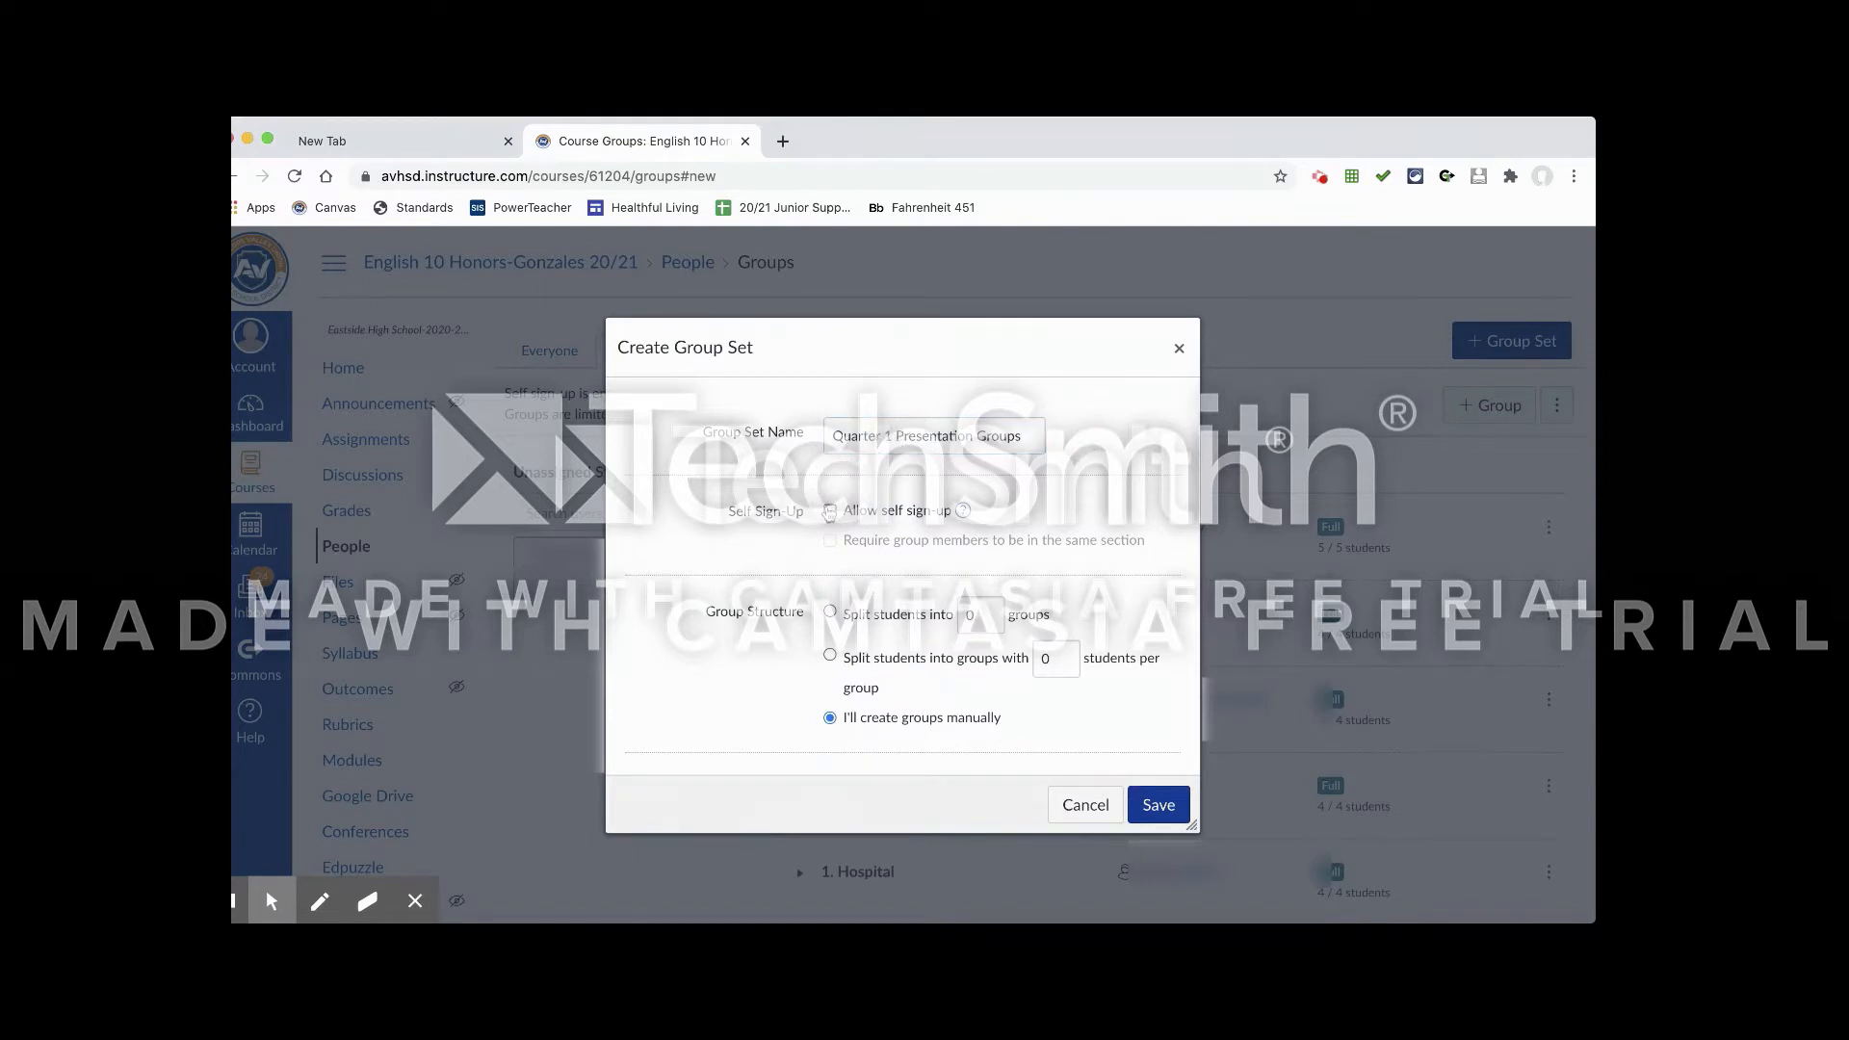
{"action": "left_click", "coordinate": [830, 512]}
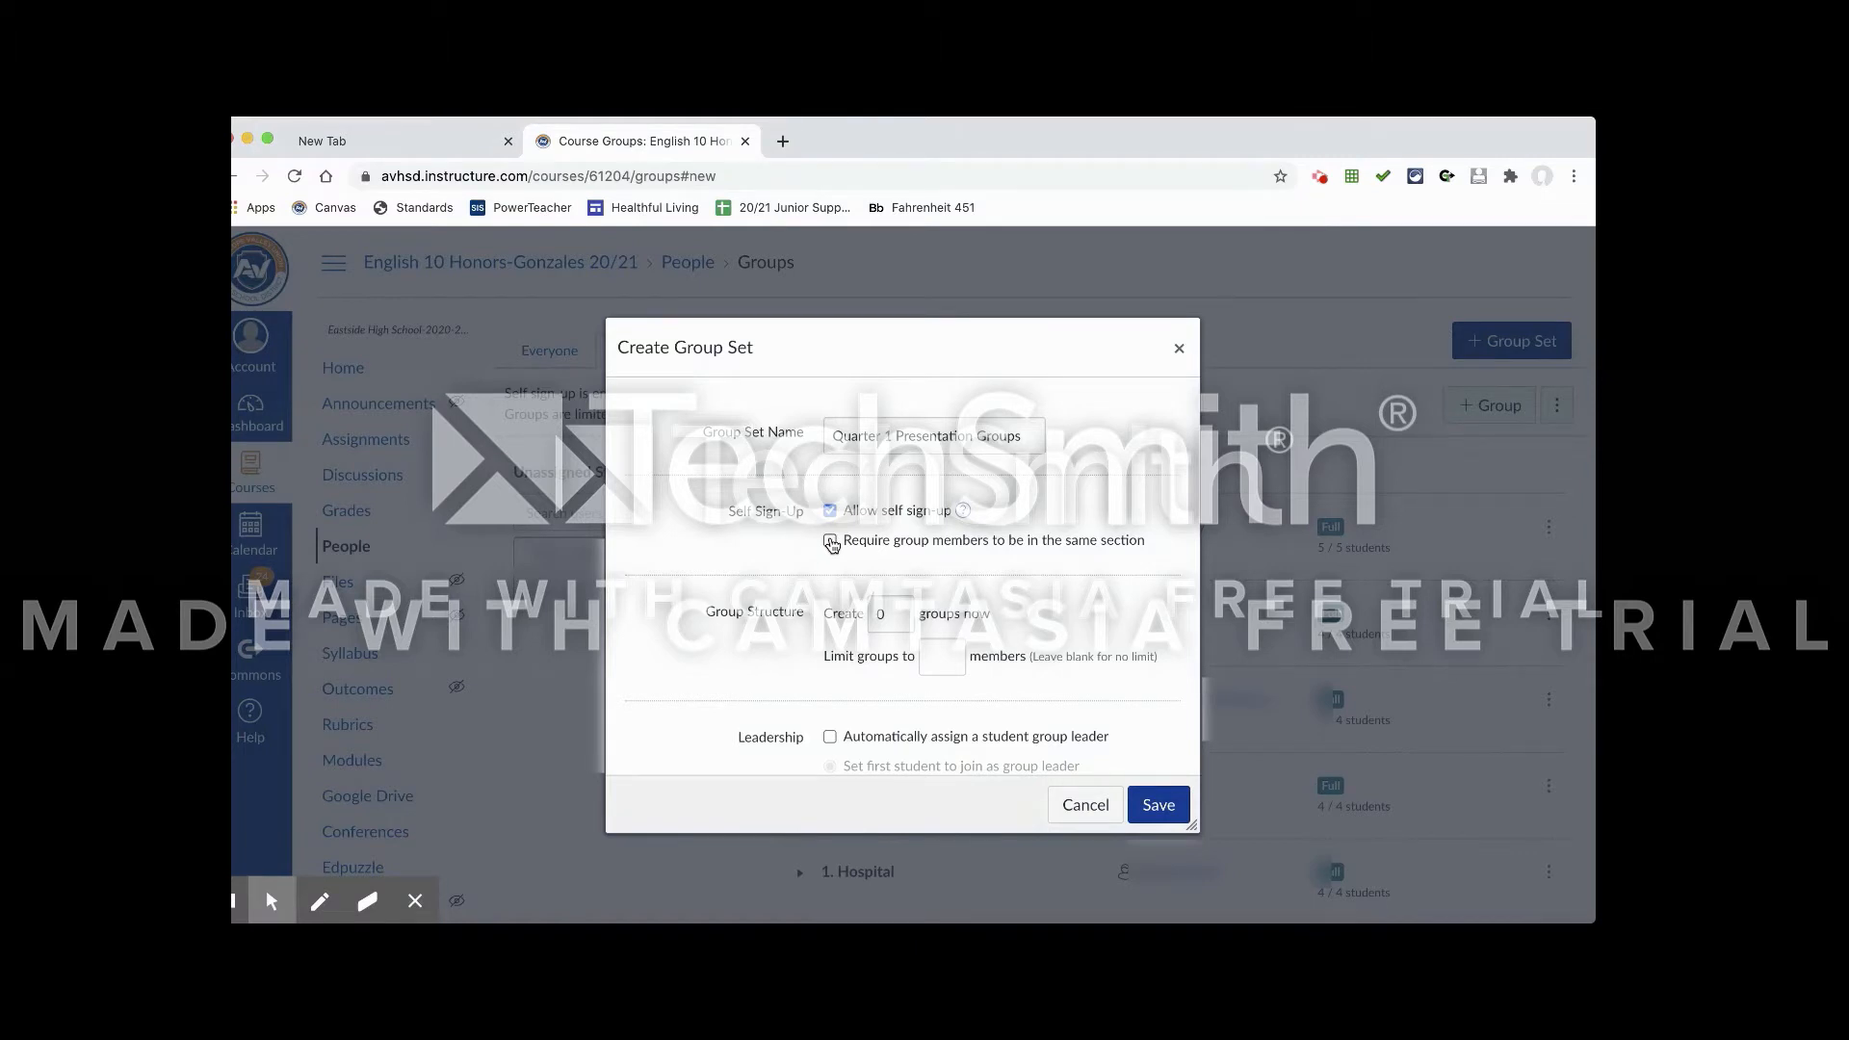
{"action": "left_click", "coordinate": [831, 542]}
Set the group structure to create 40 groups with a limit of 4 members each.
{"action": "scroll", "coordinate": [831, 542], "scroll_direction": "down", "scroll_amount": 2}
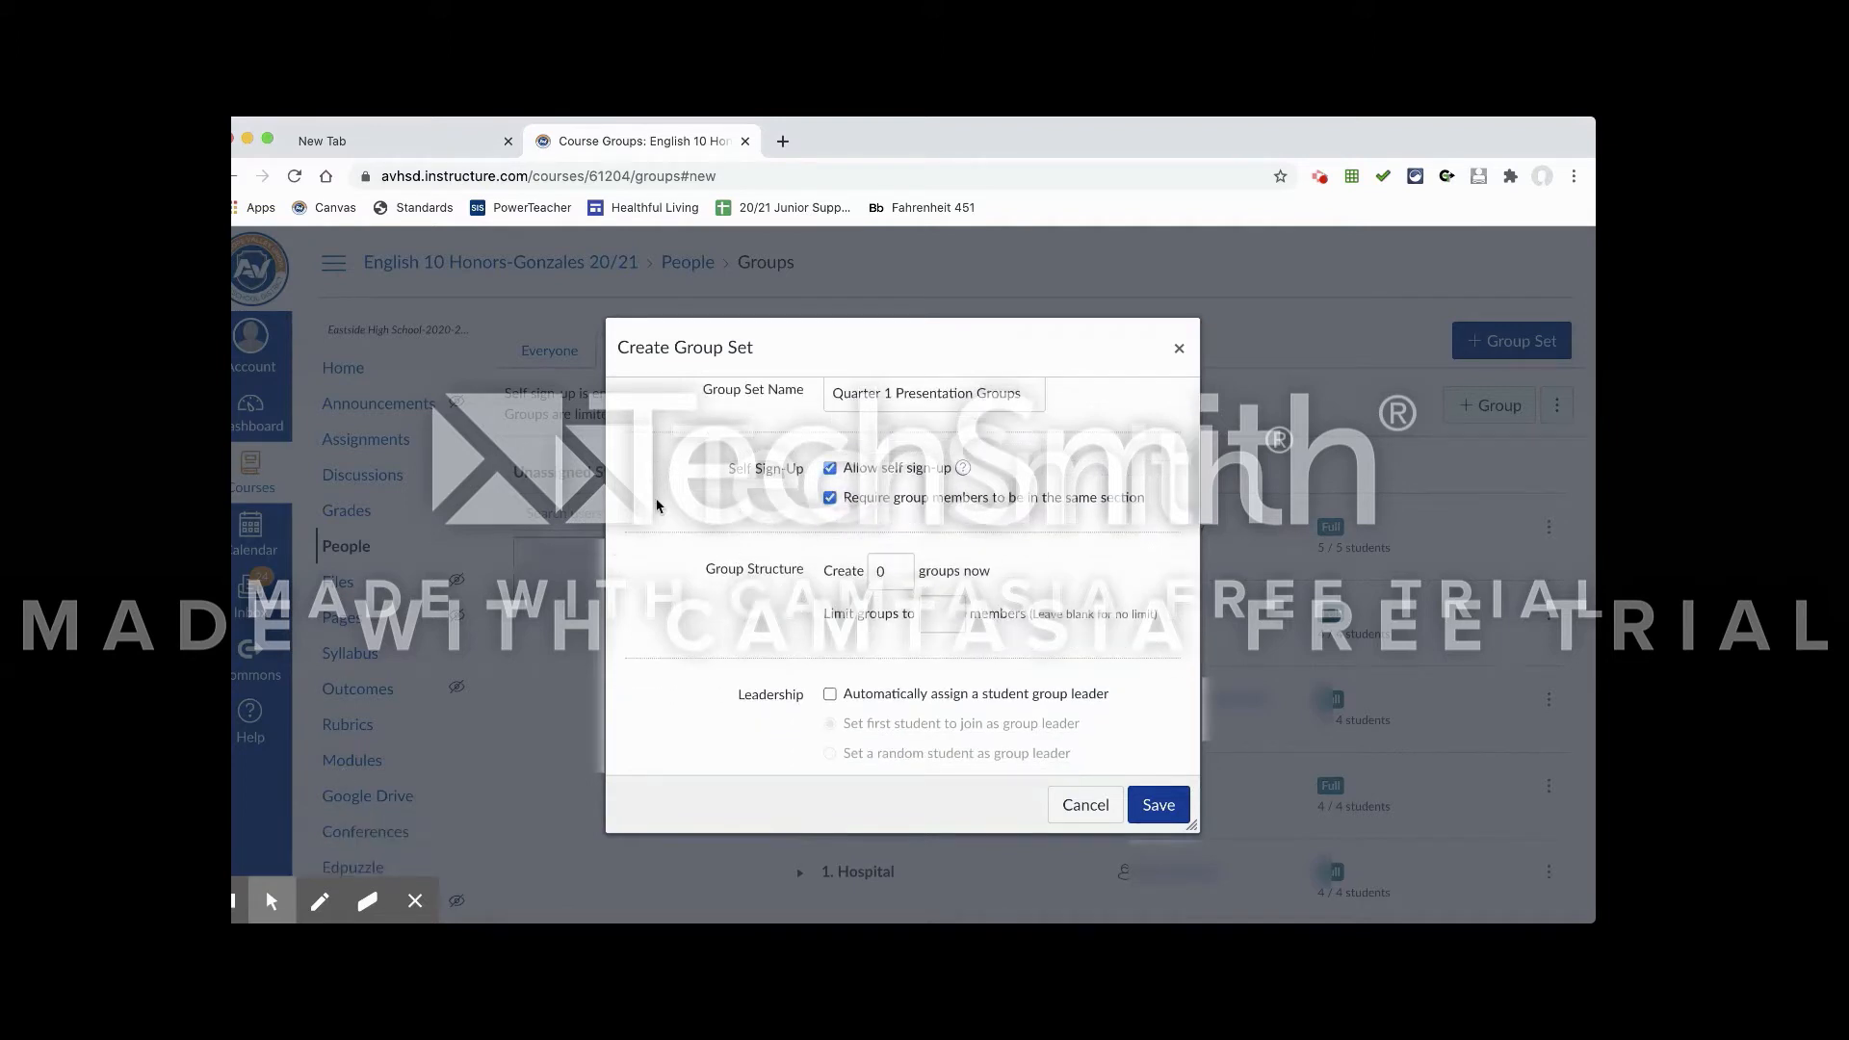
{"action": "left_click", "coordinate": [900, 567]}
{"action": "left_click", "coordinate": [900, 567]}
{"action": "left_click", "coordinate": [900, 568]}
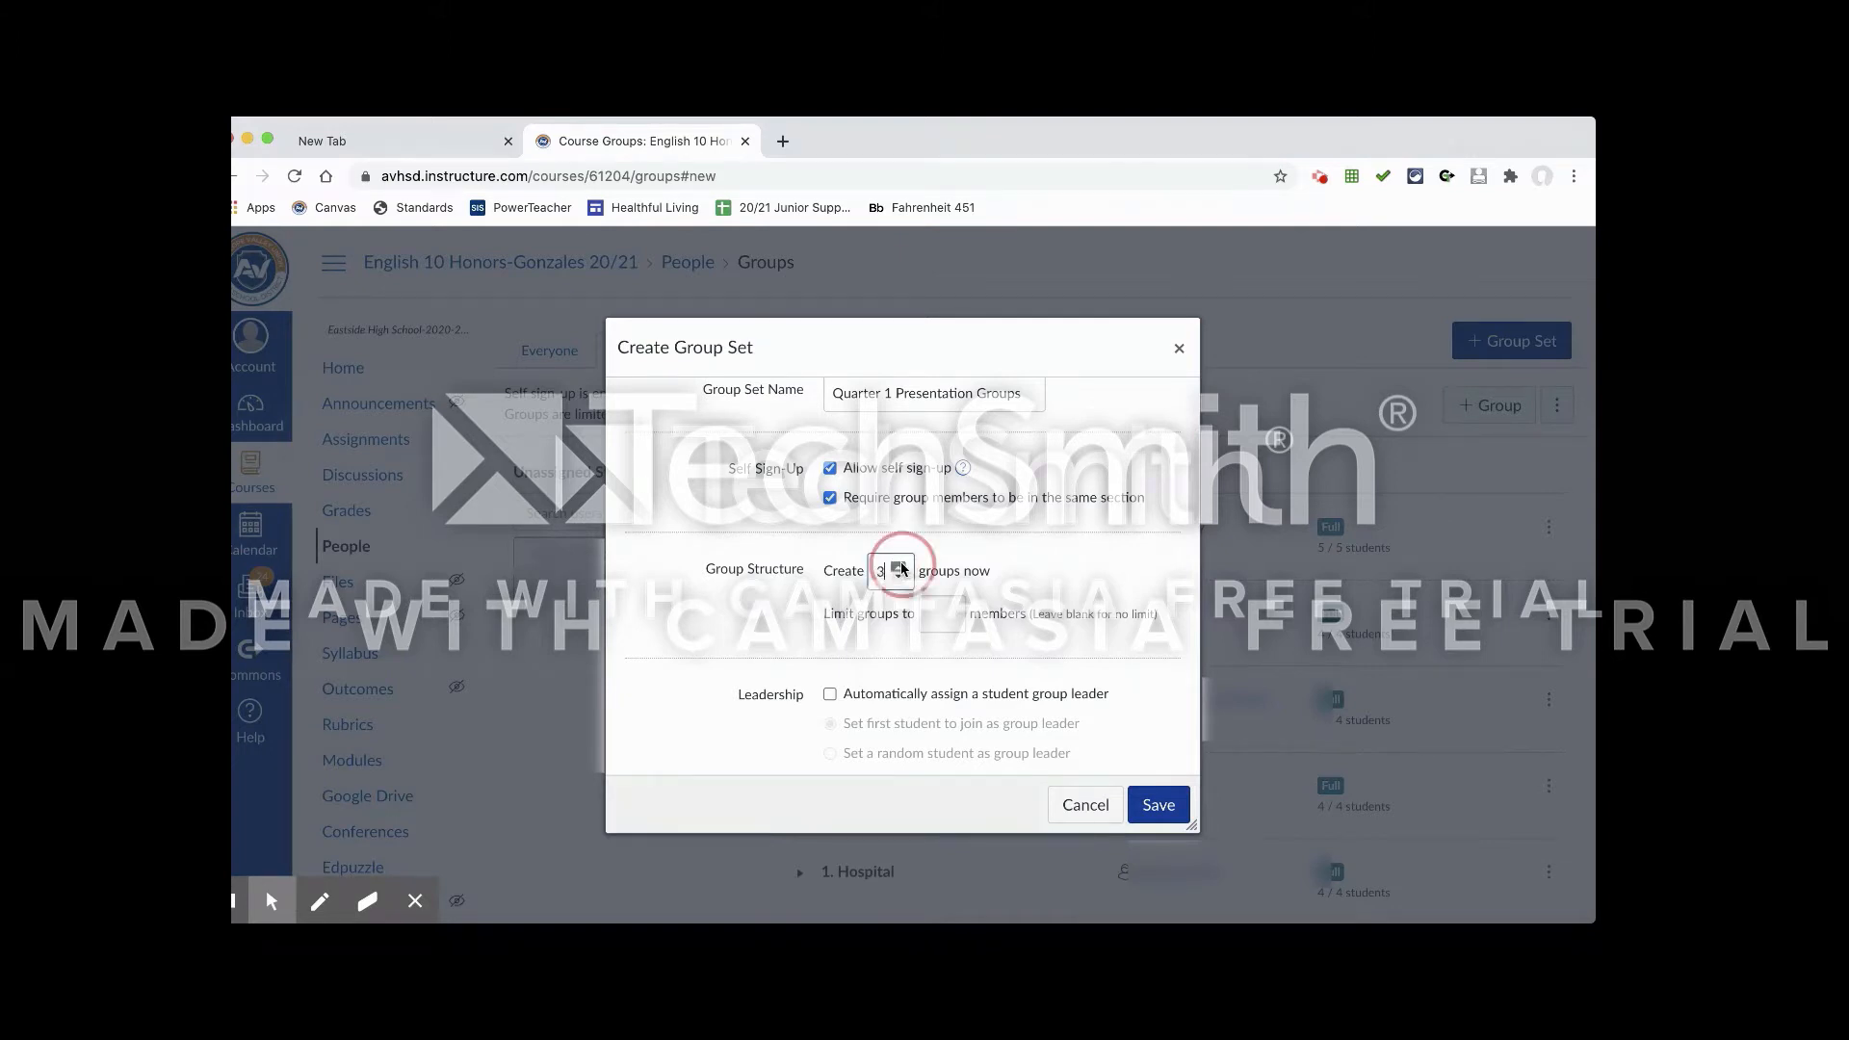
{"action": "left_click", "coordinate": [900, 567]}
{"action": "left_click", "coordinate": [897, 566]}
{"action": "left_click", "coordinate": [897, 567]}
{"action": "left_click", "coordinate": [945, 609]}
{"action": "left_click", "coordinate": [946, 609]}
{"action": "left_click", "coordinate": [946, 609]}
{"action": "left_click", "coordinate": [945, 609]}
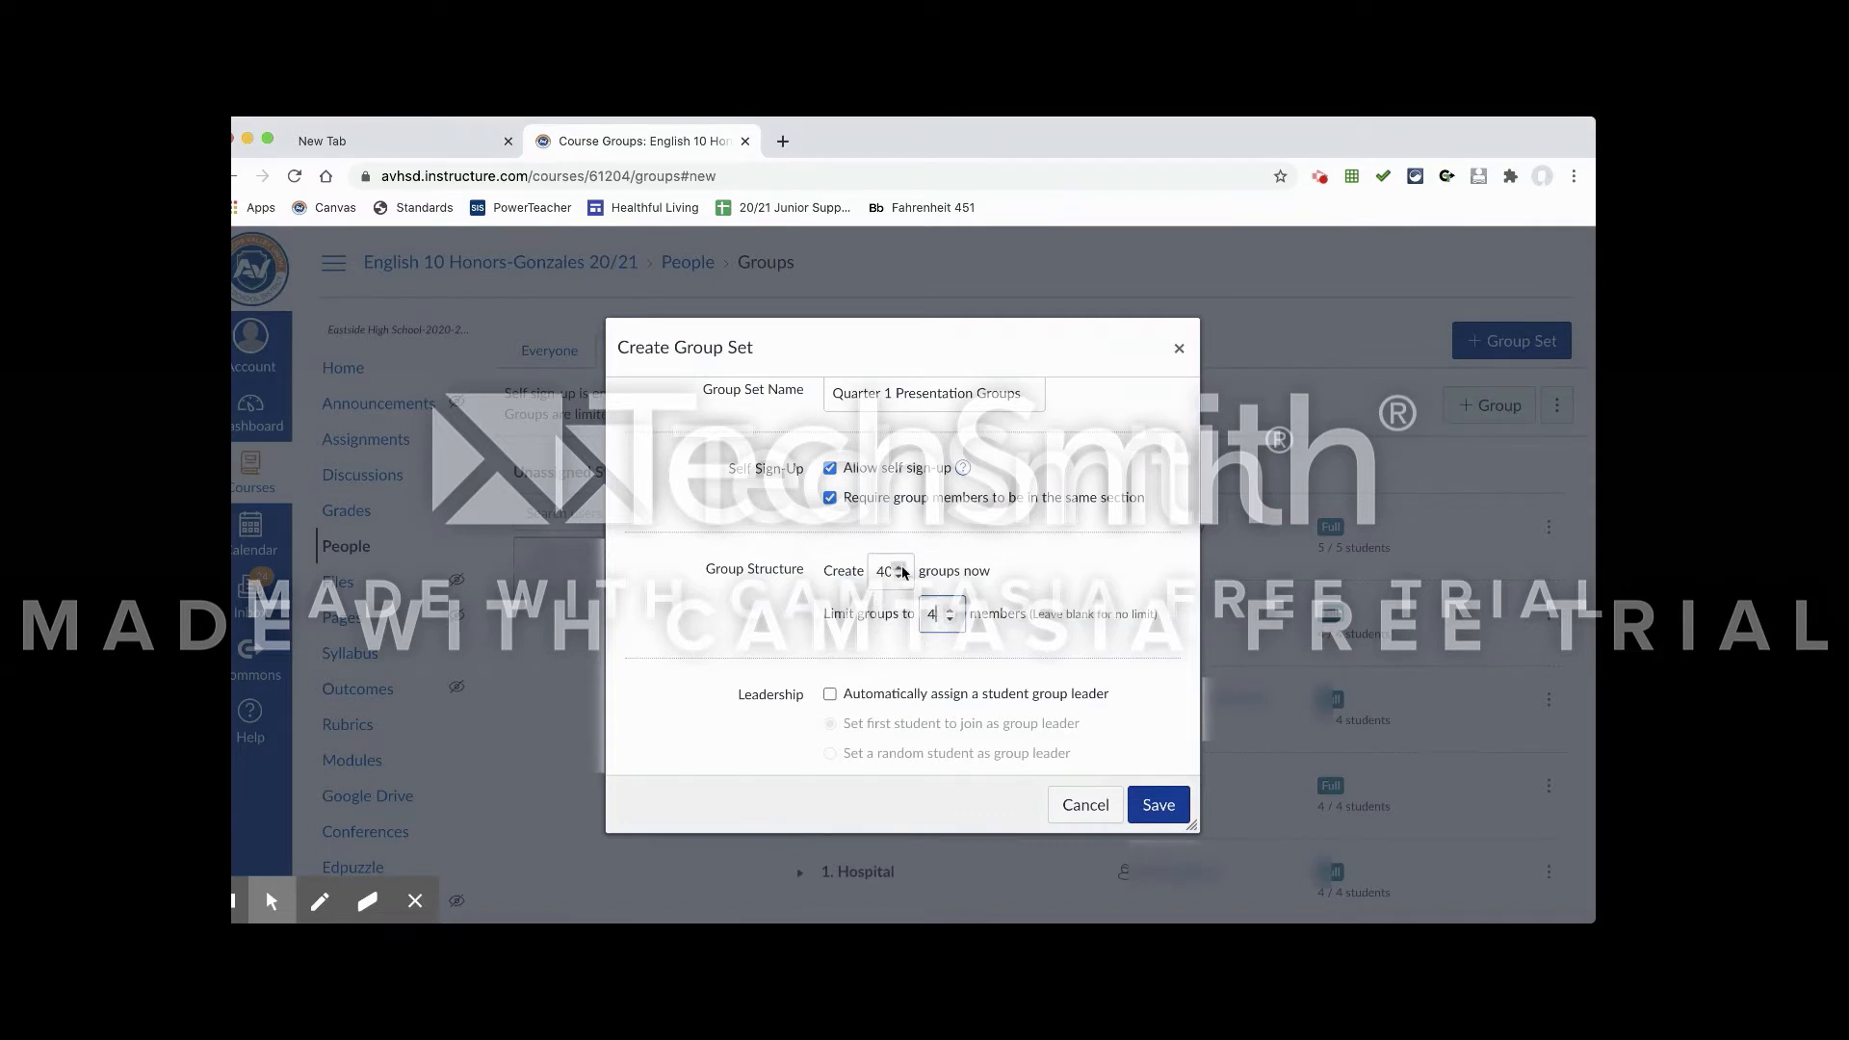
Automatically assign the first student to join as group leader and save the group set.
{"action": "scroll", "coordinate": [905, 578], "scroll_direction": "down", "scroll_amount": 2}
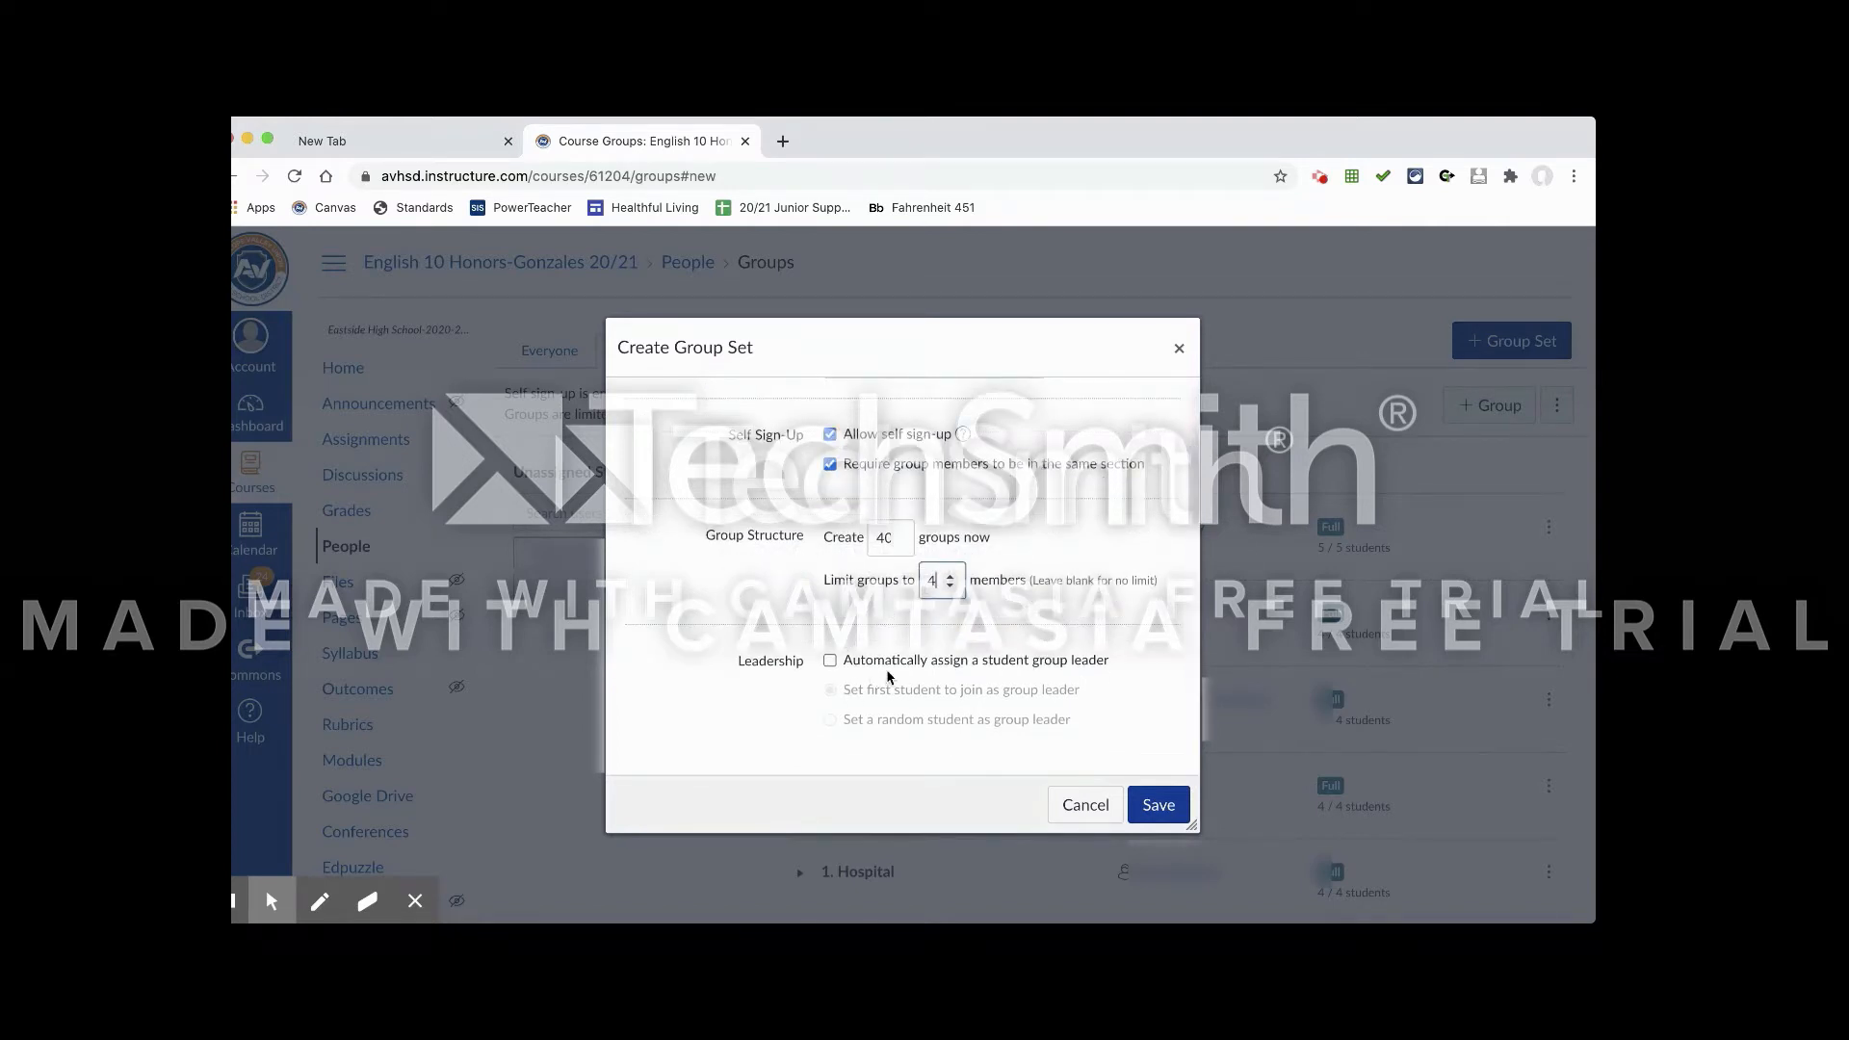
{"action": "left_click", "coordinate": [828, 662]}
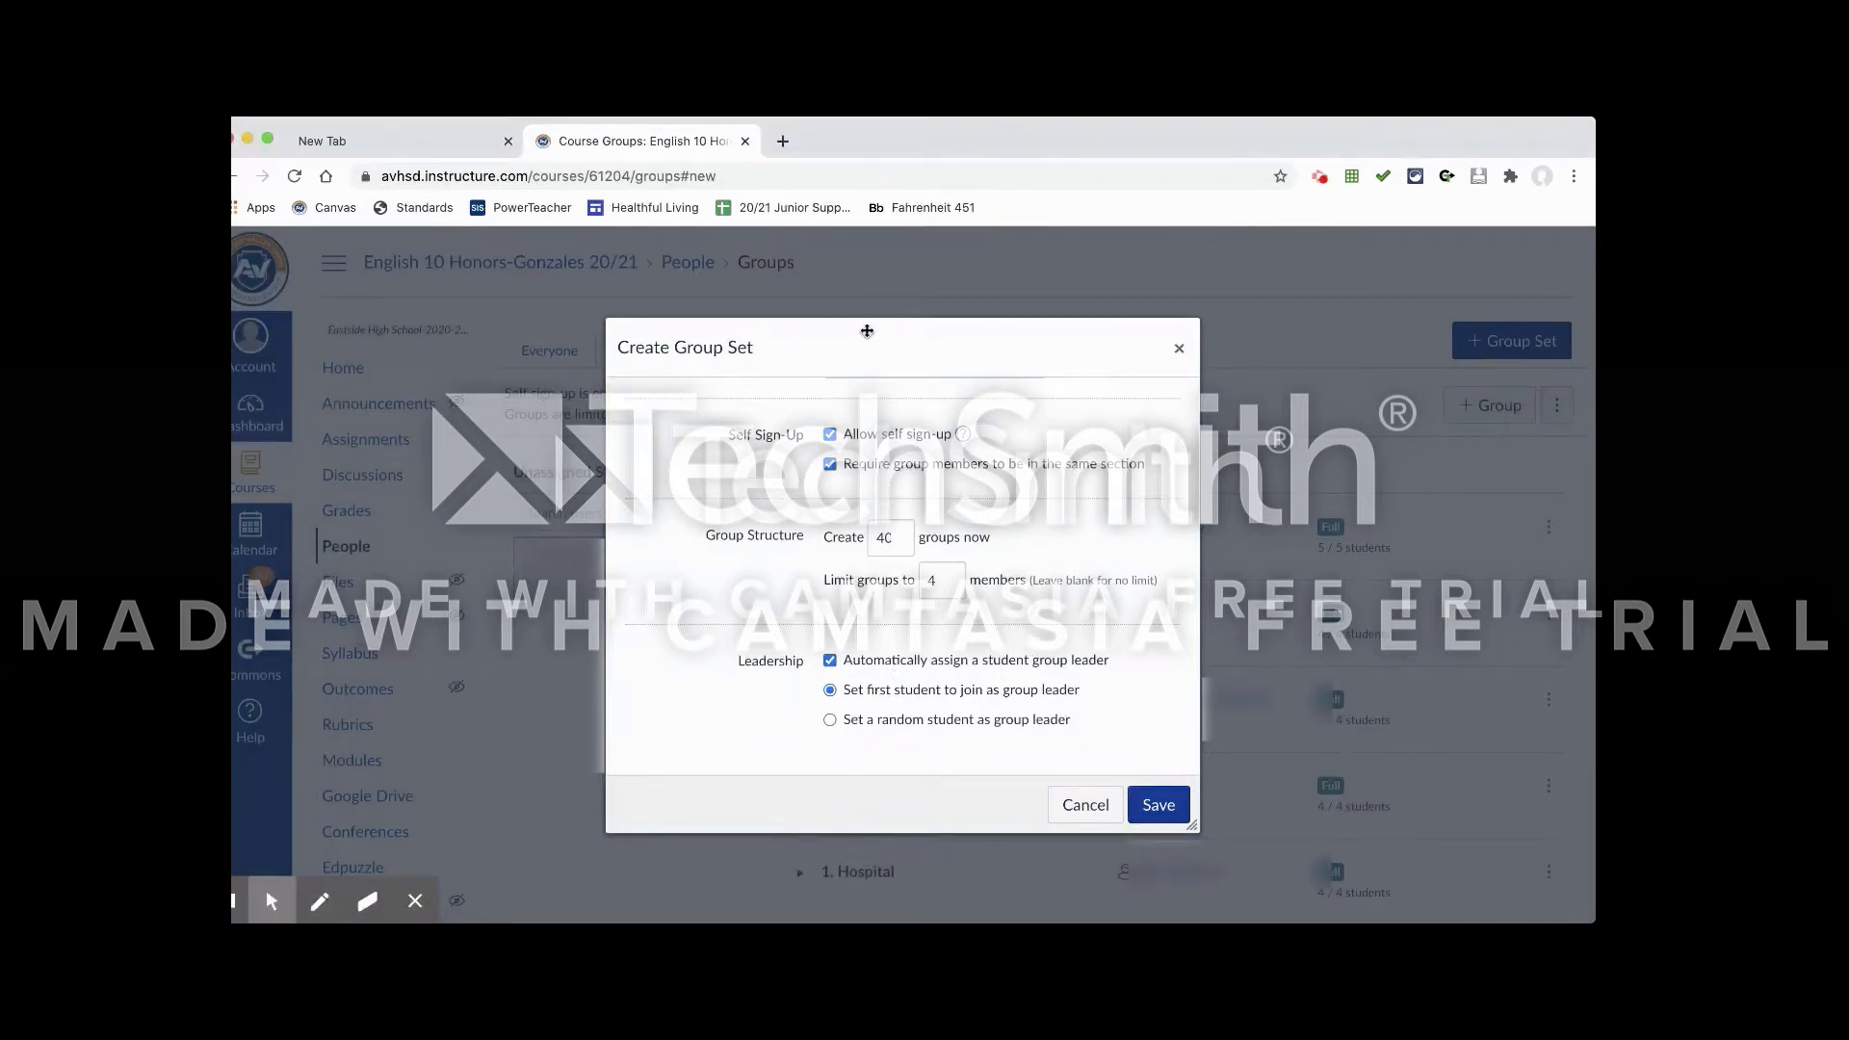
{"action": "left_click", "coordinate": [1162, 815]}
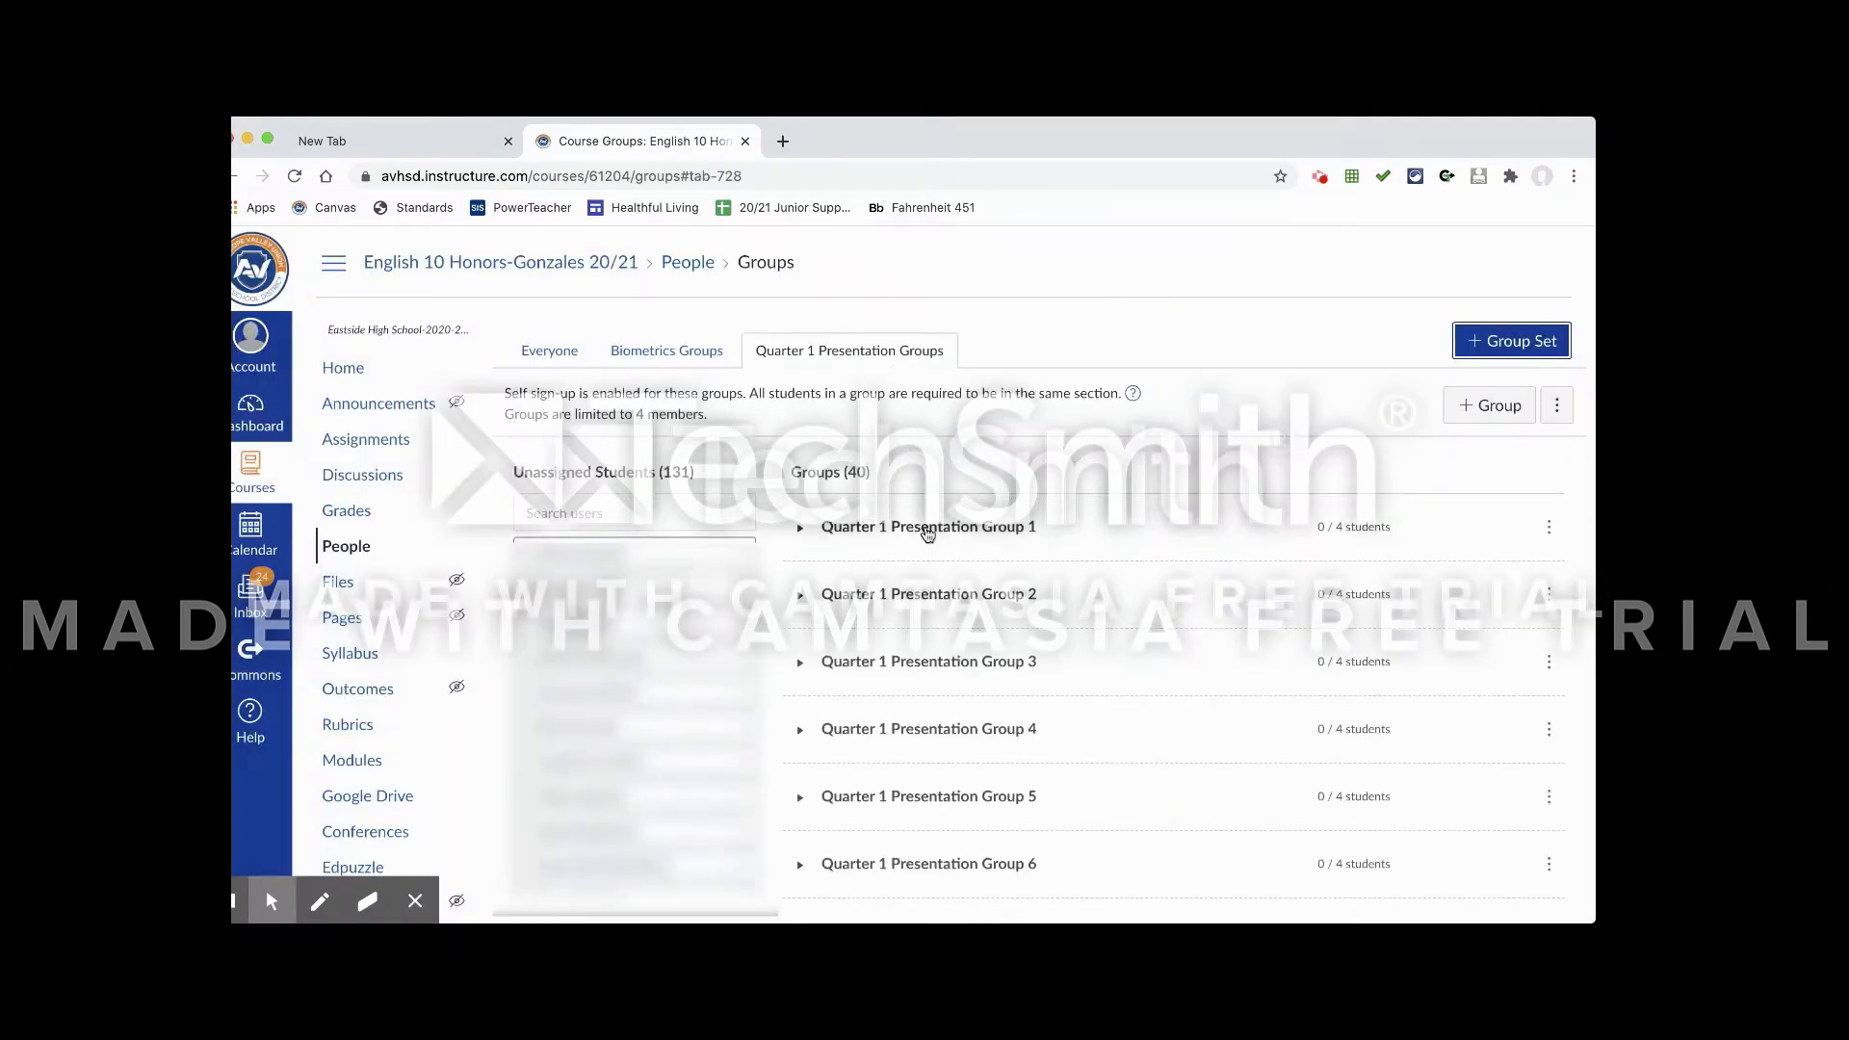
Rename the first group in the set to "Quarter 1 Presentation Group 1 Period 1".
{"action": "scroll", "coordinate": [1011, 539], "scroll_direction": "down", "scroll_amount": 20}
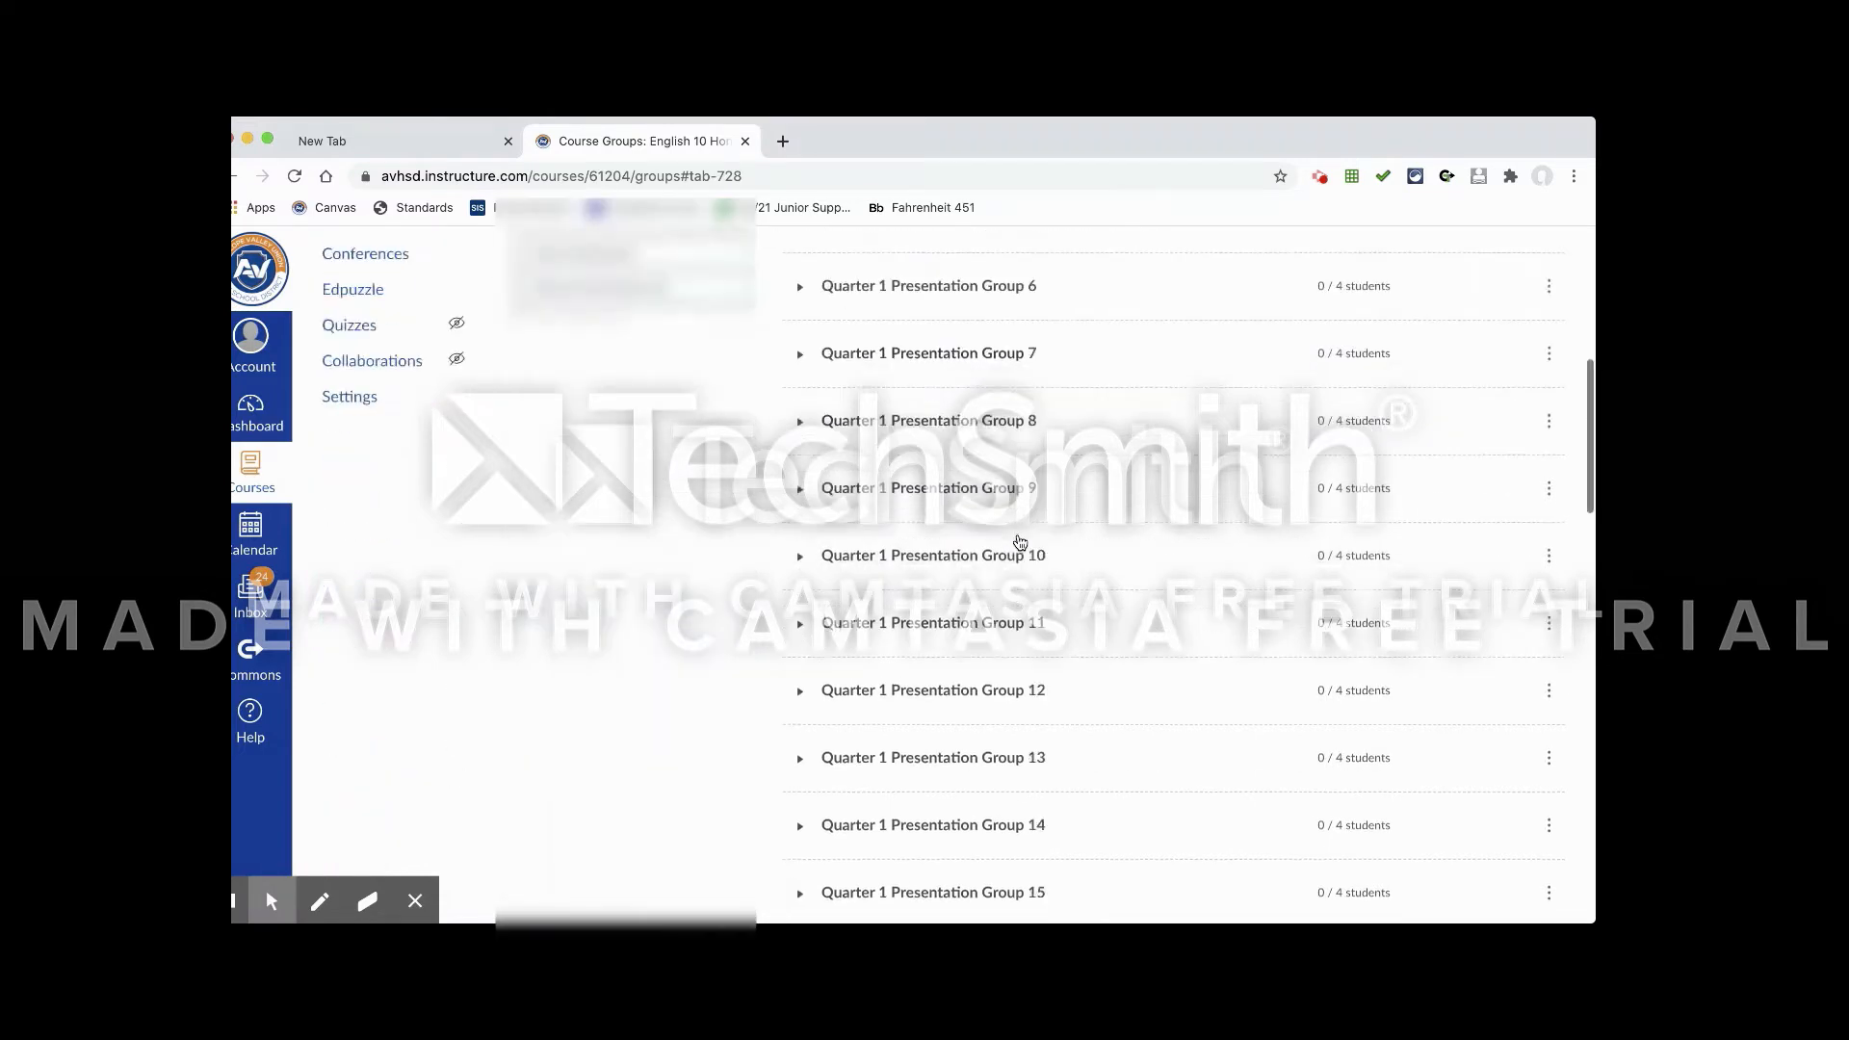
{"action": "scroll", "coordinate": [1020, 542], "scroll_direction": "up", "scroll_amount": 12}
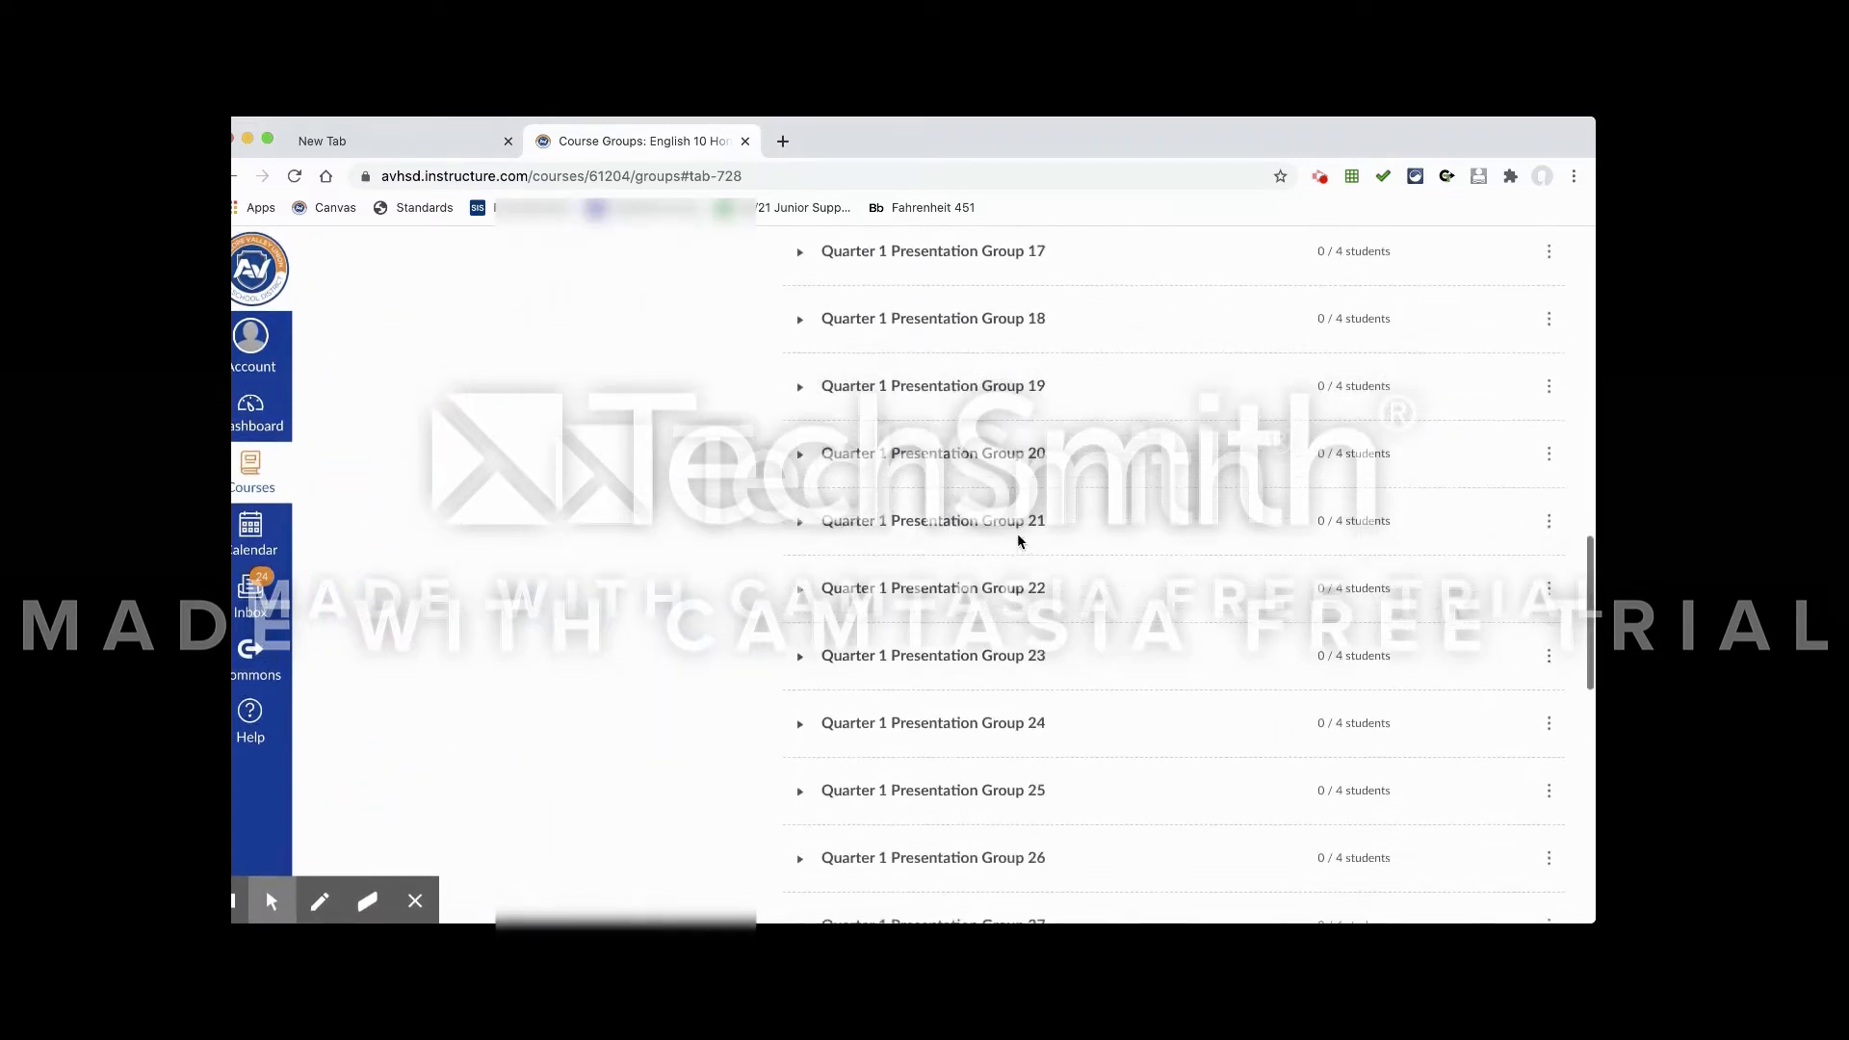
{"action": "scroll", "coordinate": [1020, 542], "scroll_direction": "up", "scroll_amount": 15}
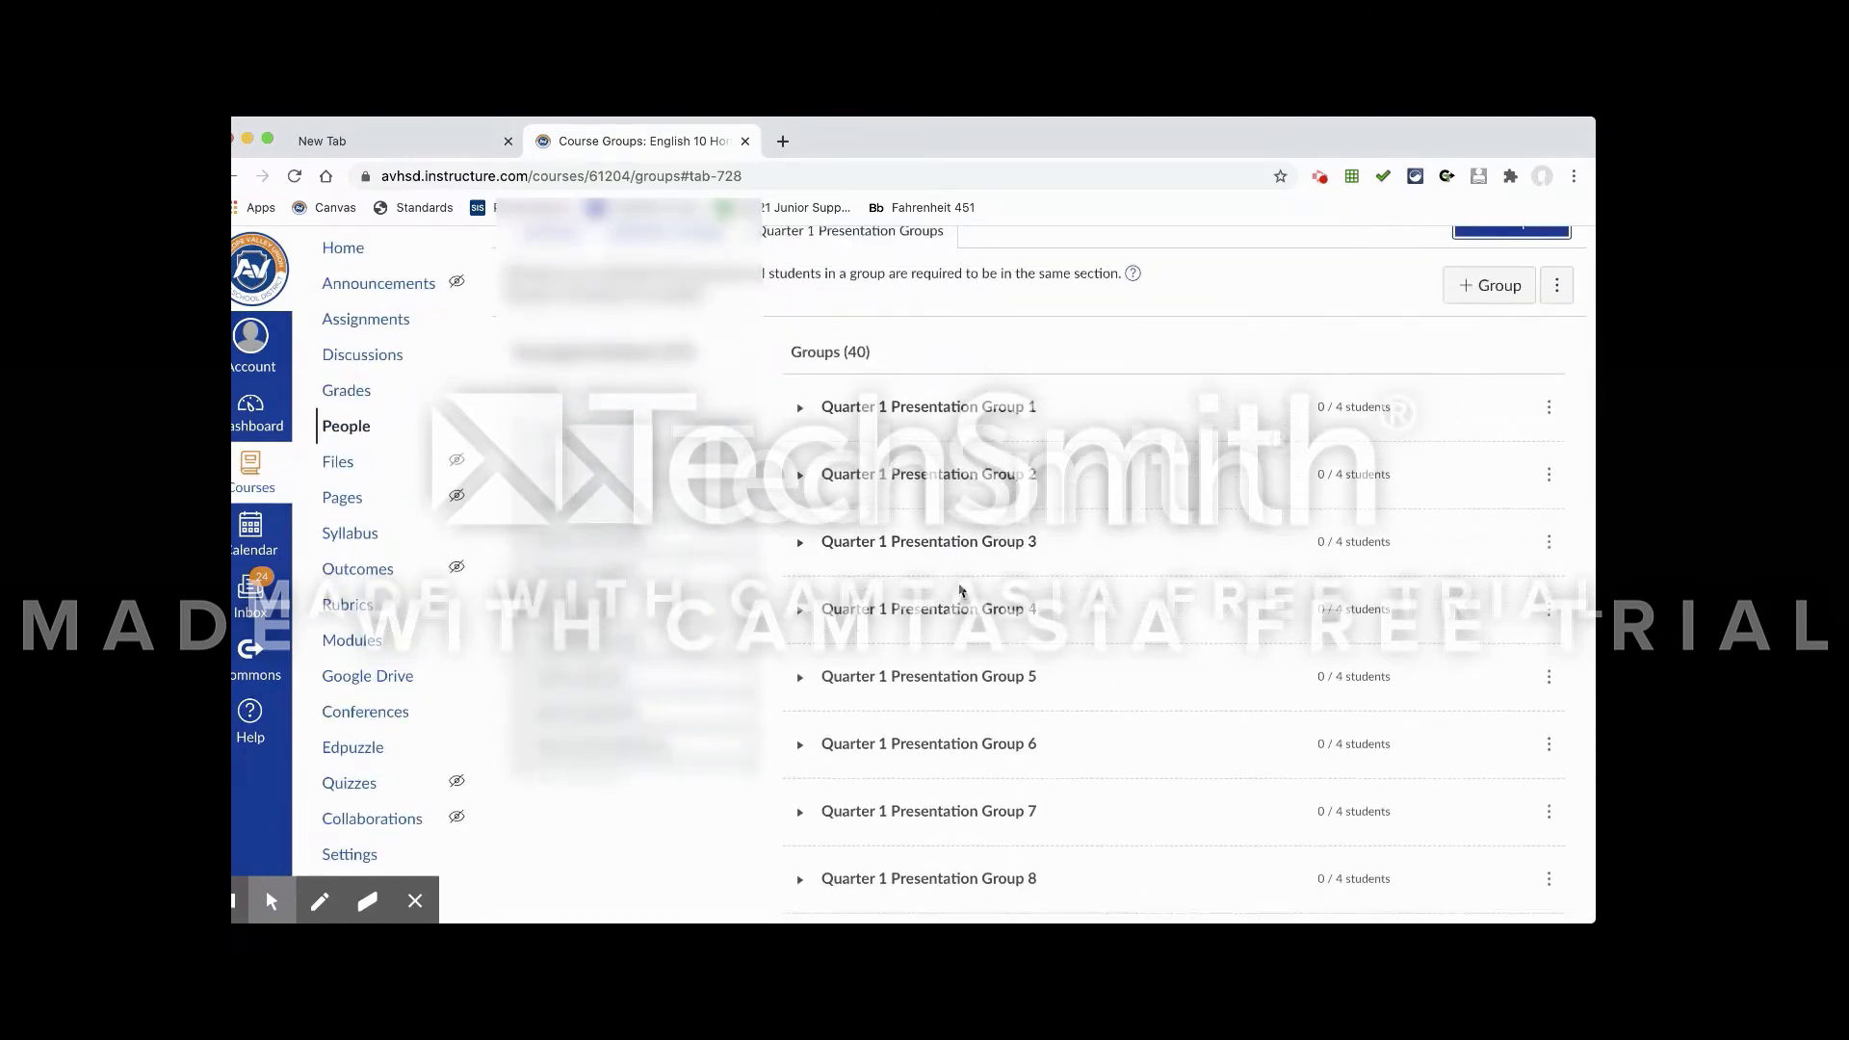
{"action": "scroll", "coordinate": [959, 591], "scroll_direction": "down", "scroll_amount": 1}
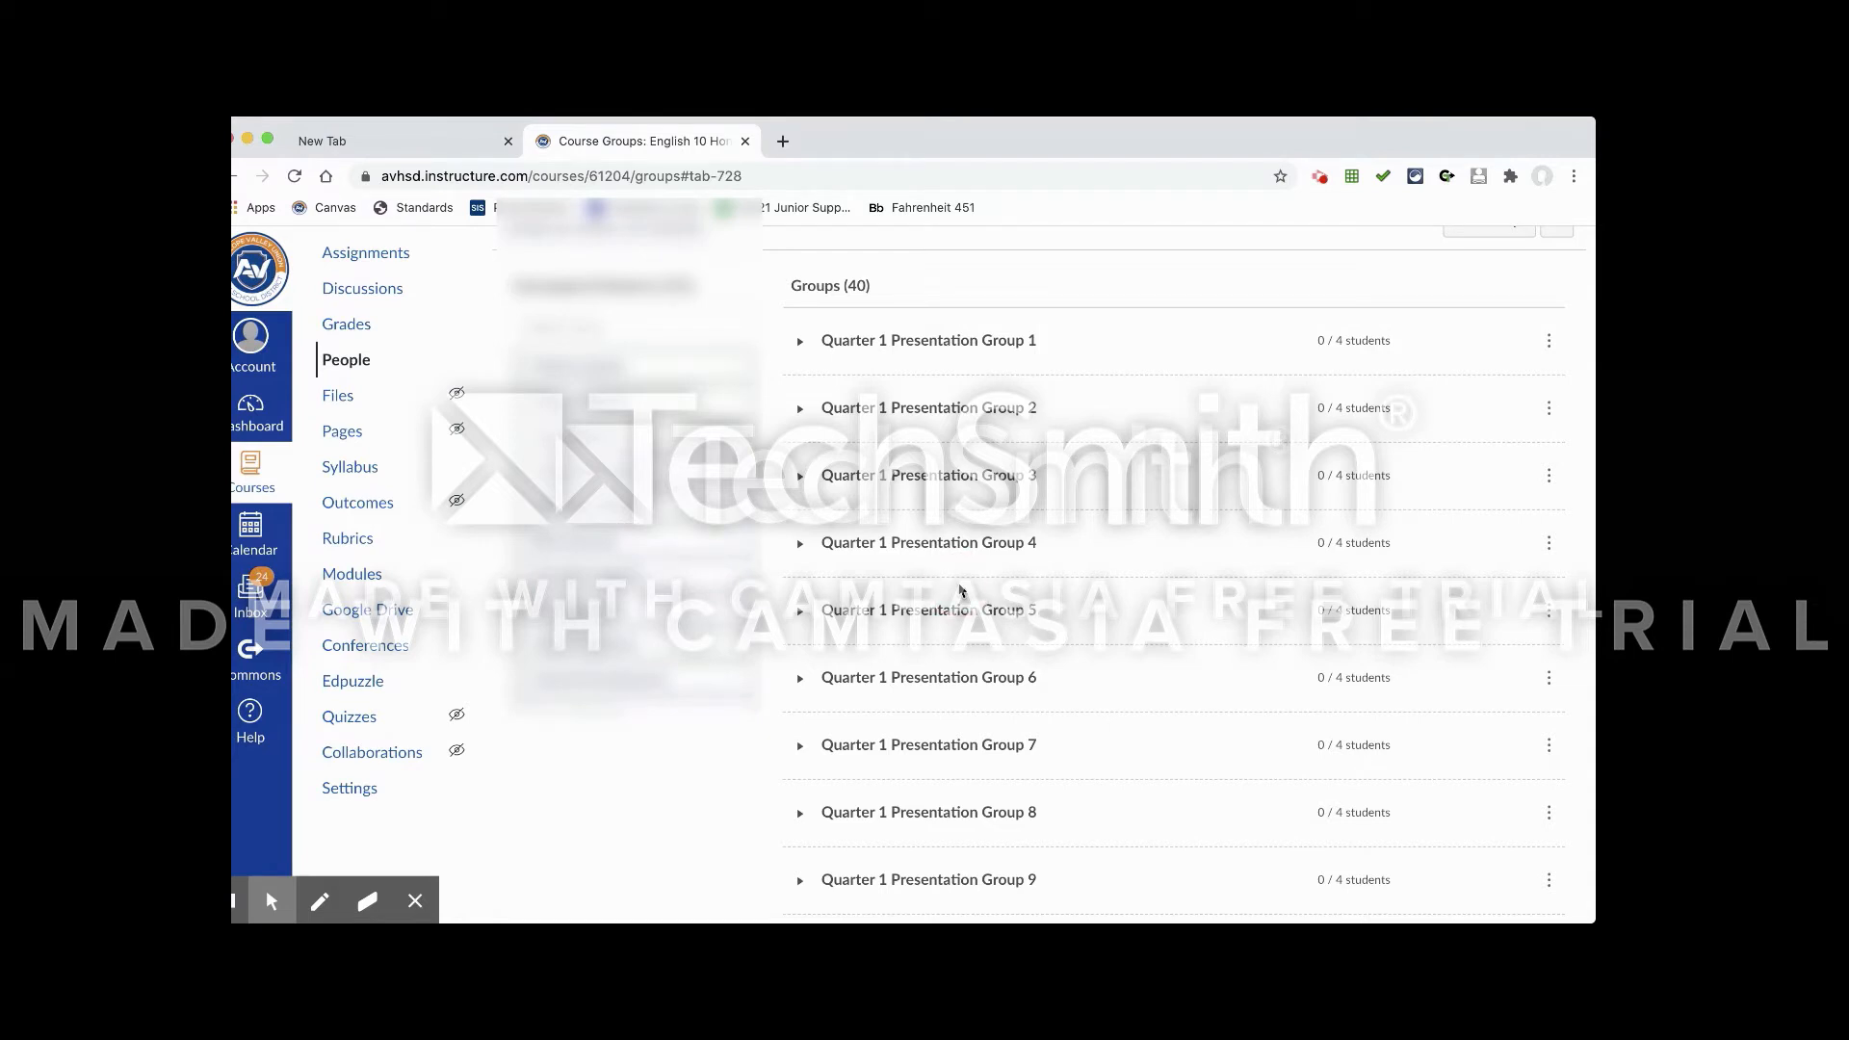
{"action": "left_click", "coordinate": [1548, 342]}
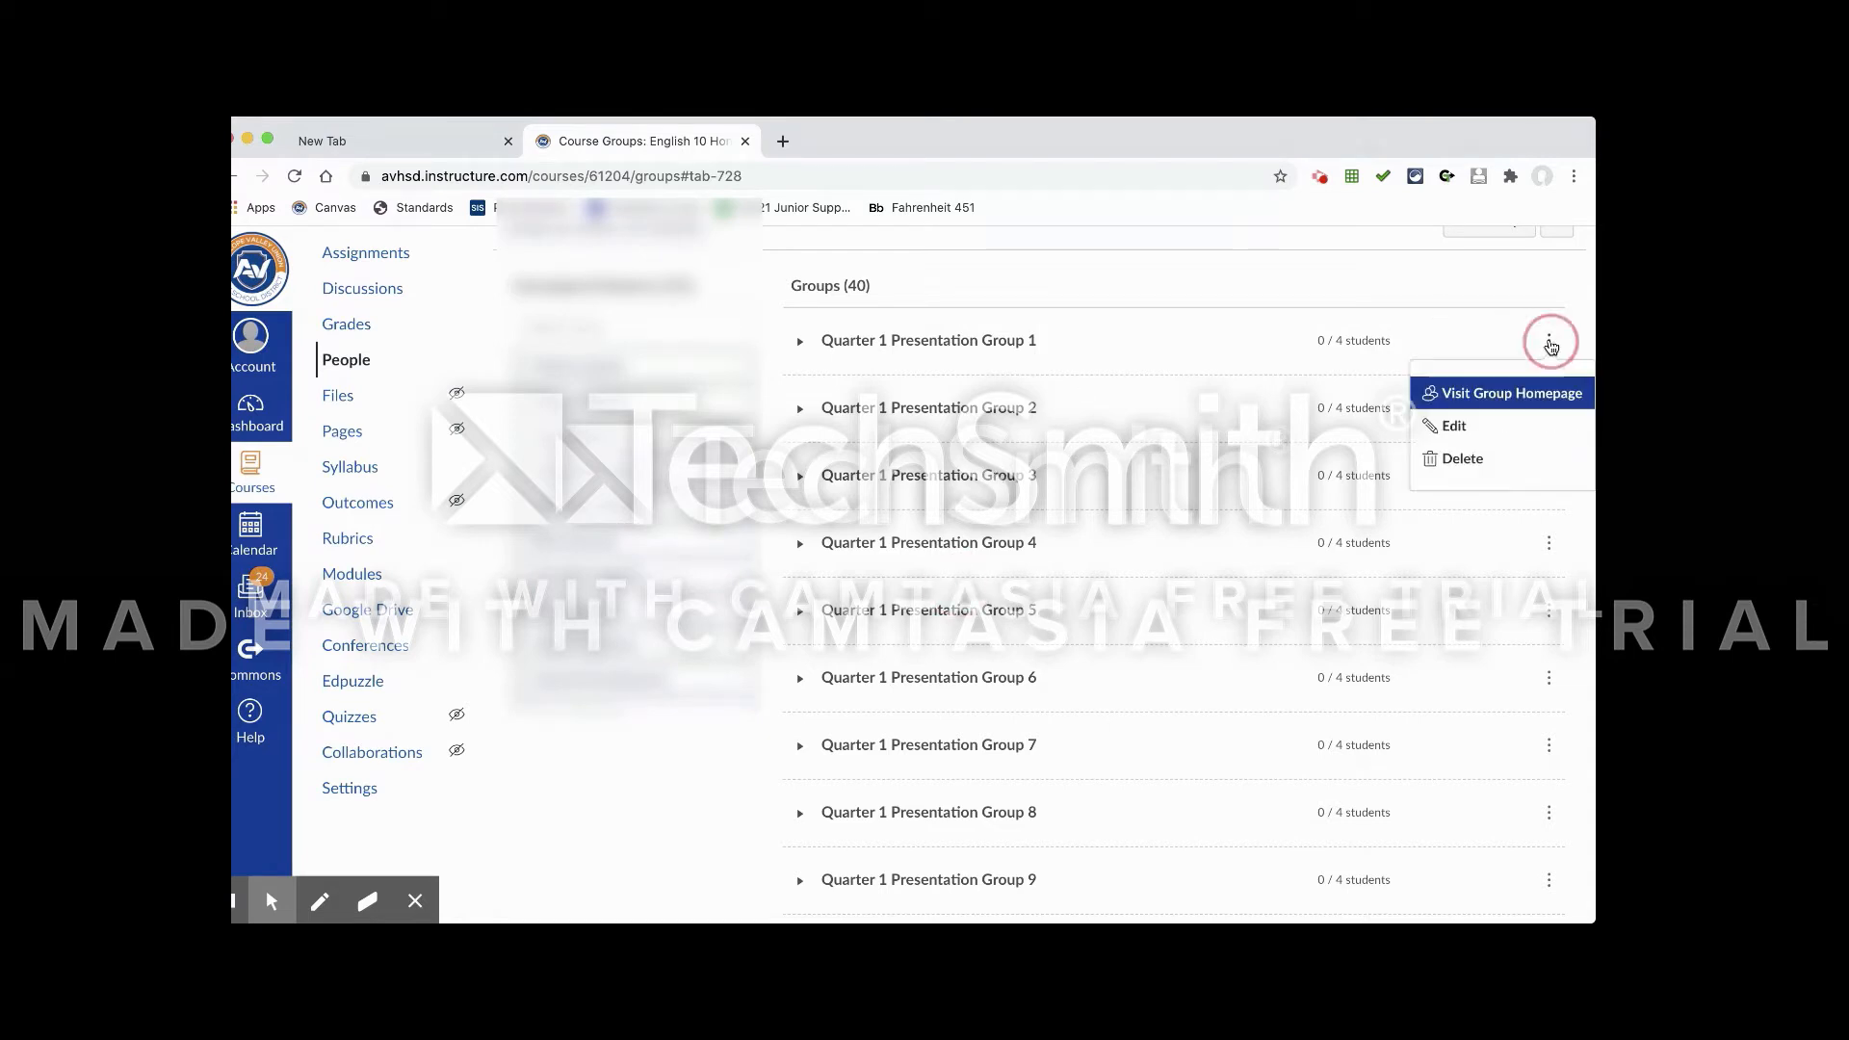
{"action": "left_click", "coordinate": [1452, 425]}
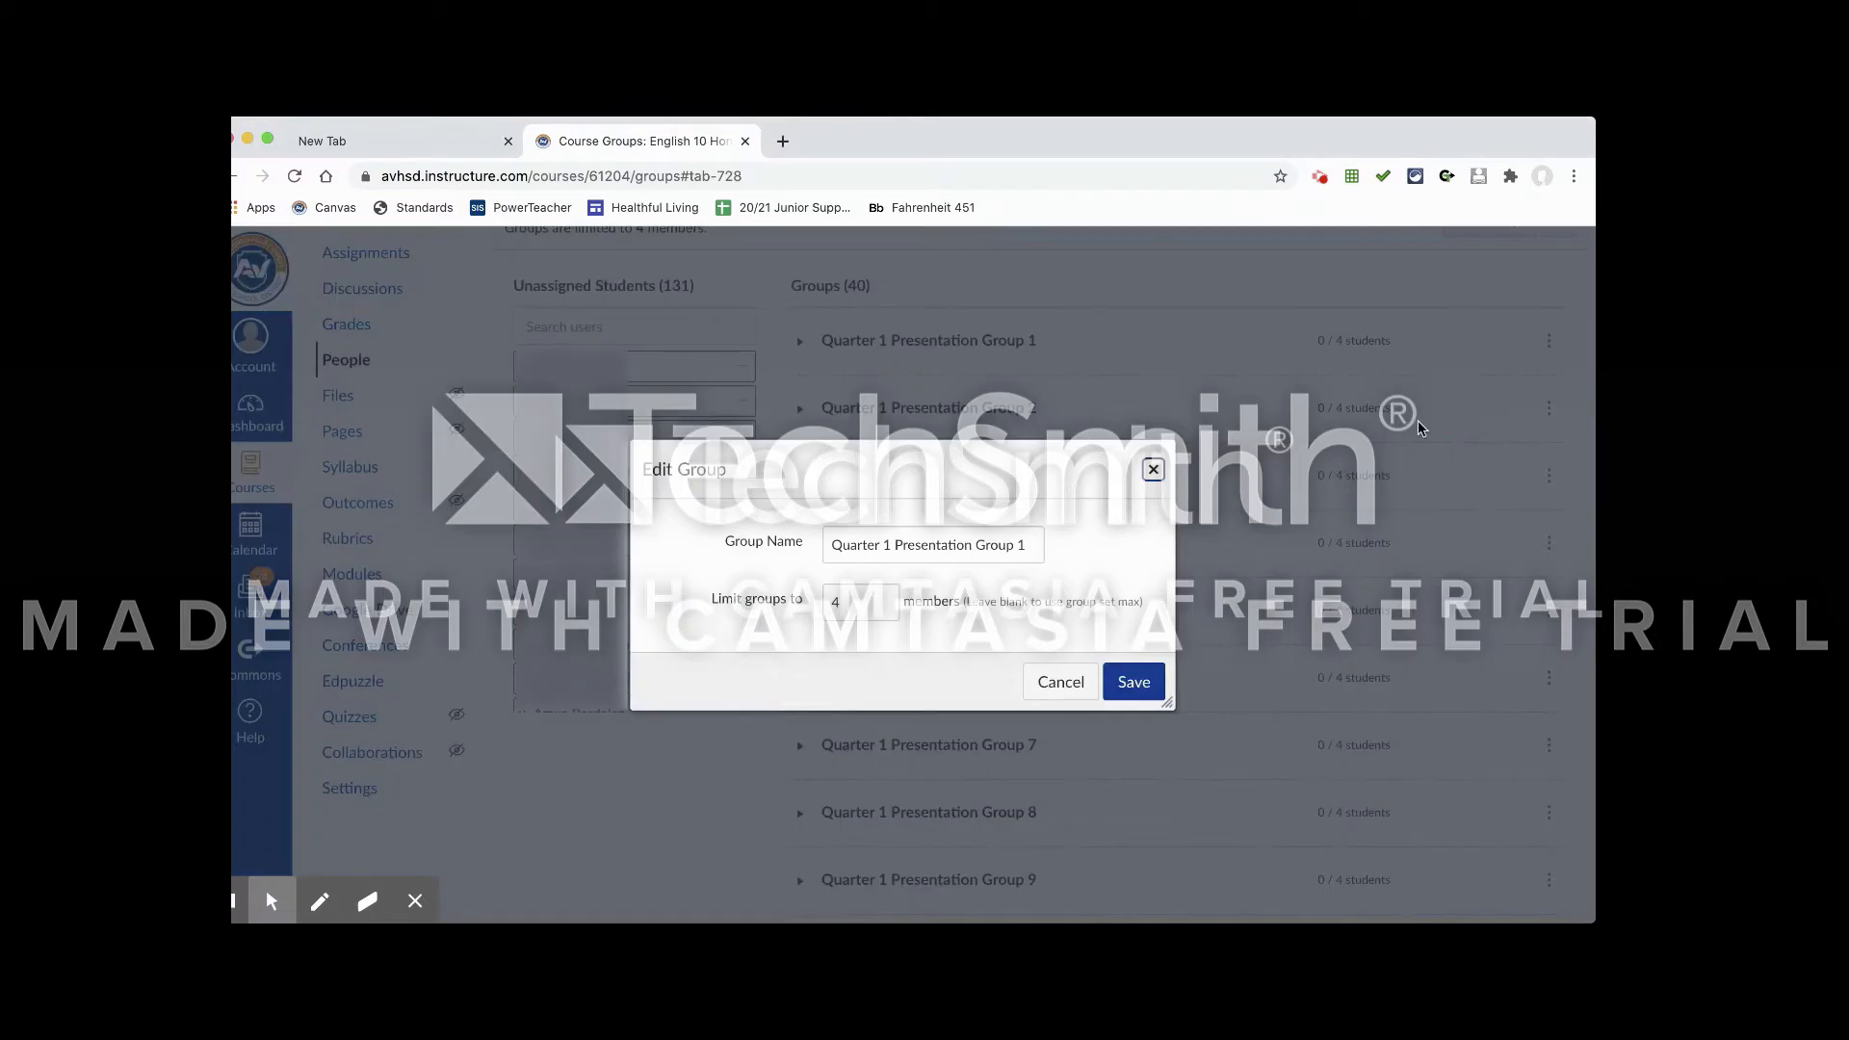
{"action": "left_click", "coordinate": [1028, 540]}
{"action": "type", "text": "P"}
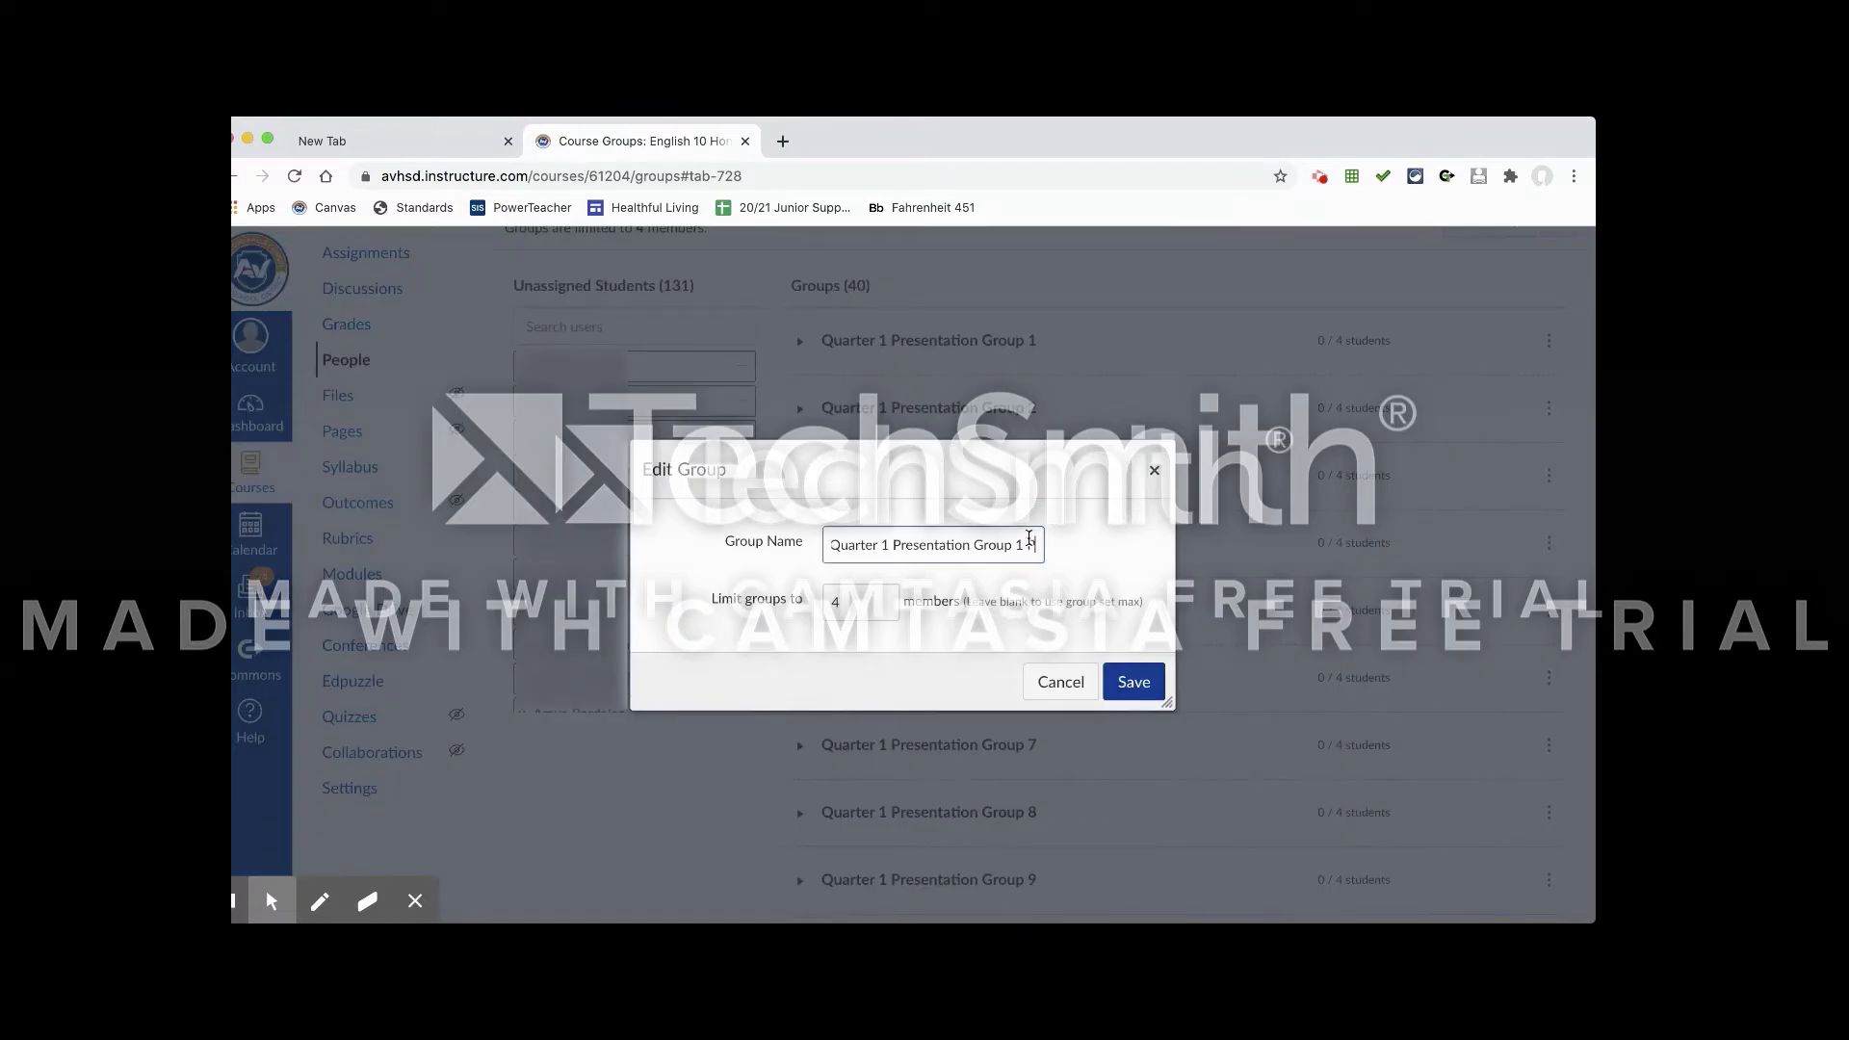
{"action": "type", "text": "eriod 1"}
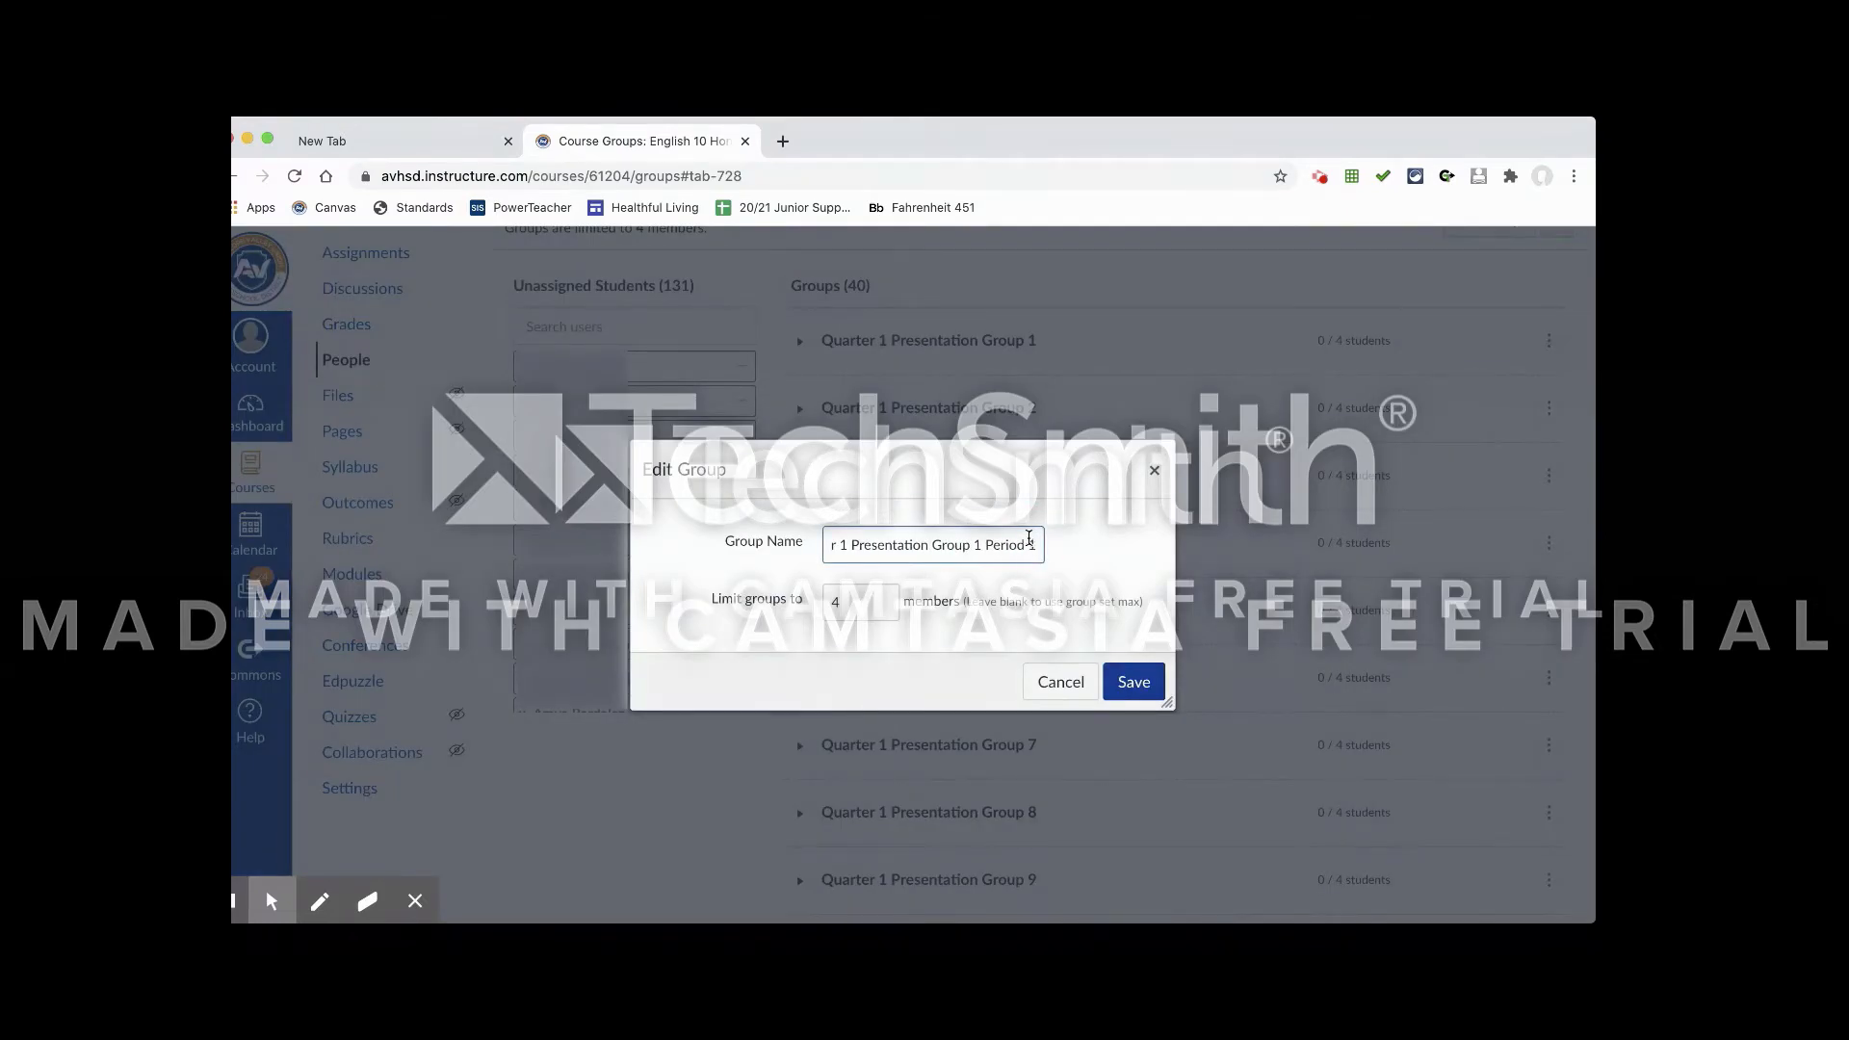
{"action": "key", "text": "Return"}
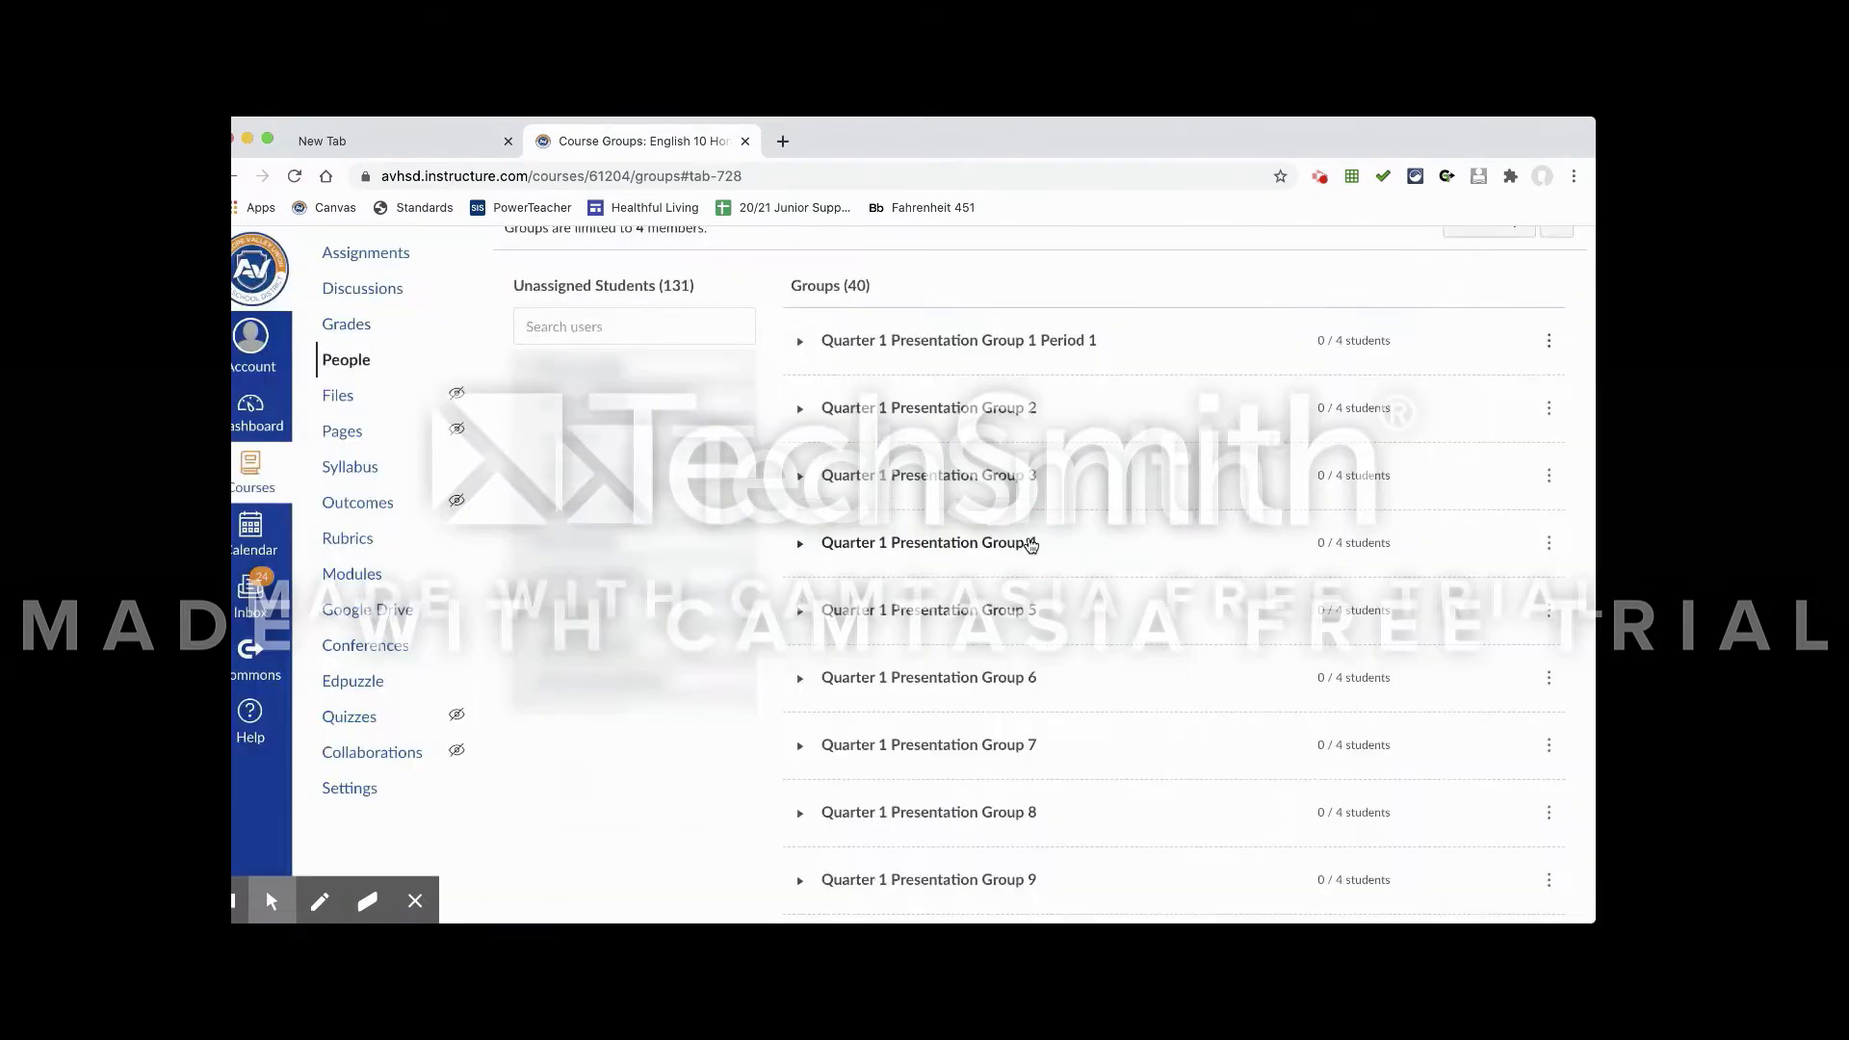
Rename the second group to "Quarter 1 Presentation Group 2 Period 1".
{"action": "left_click", "coordinate": [1549, 411]}
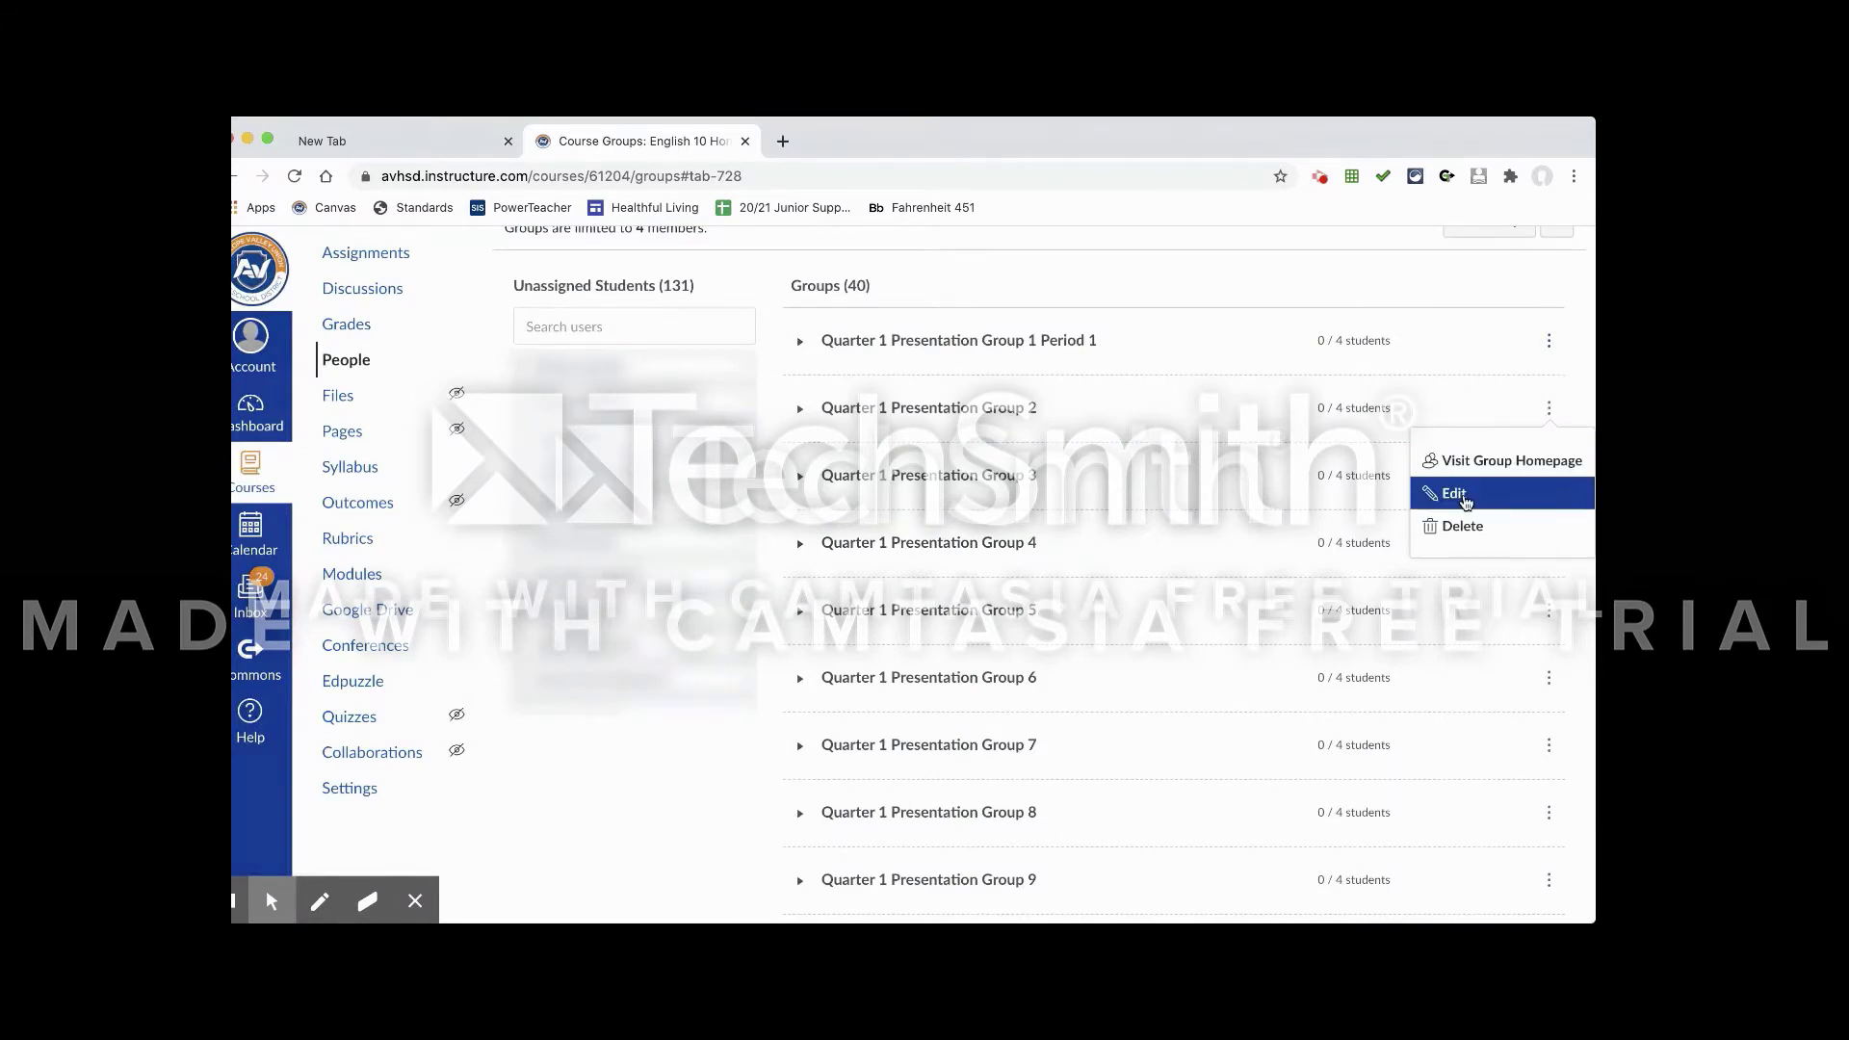
{"action": "left_click", "coordinate": [1454, 494]}
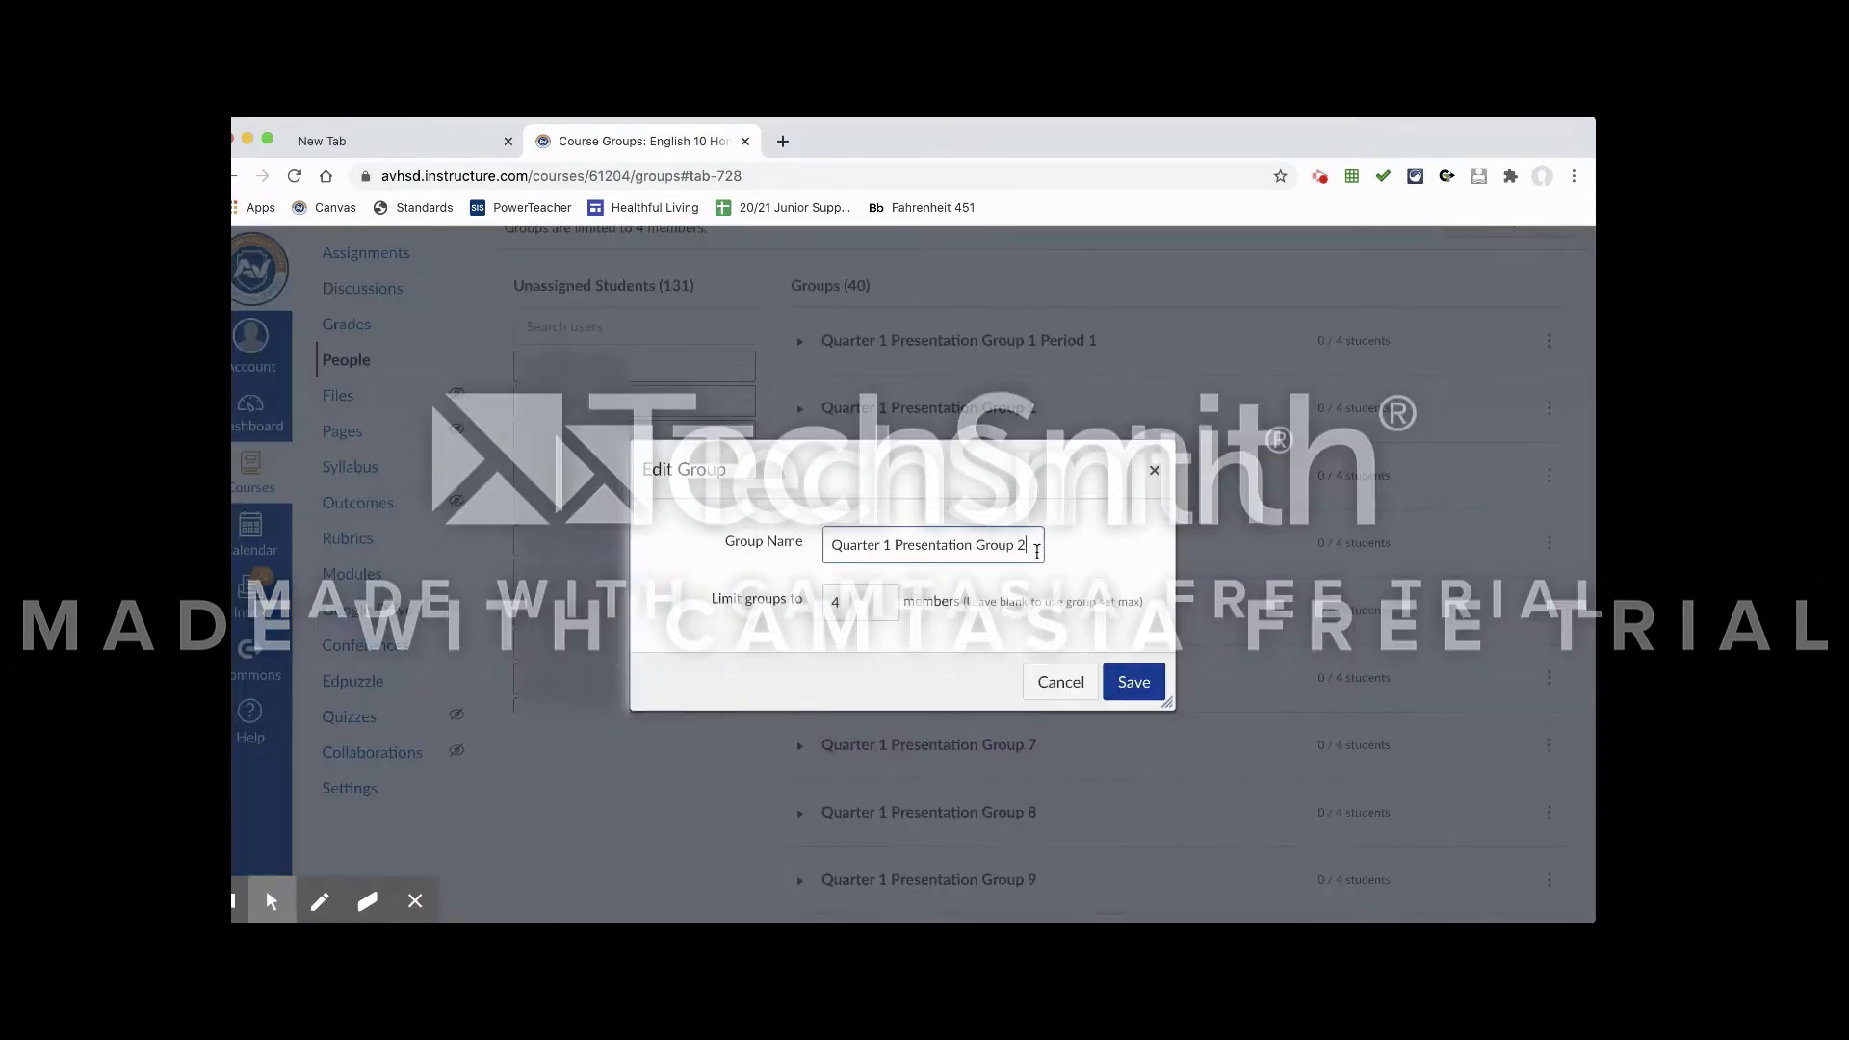
{"action": "type", "text": "Period 1"}
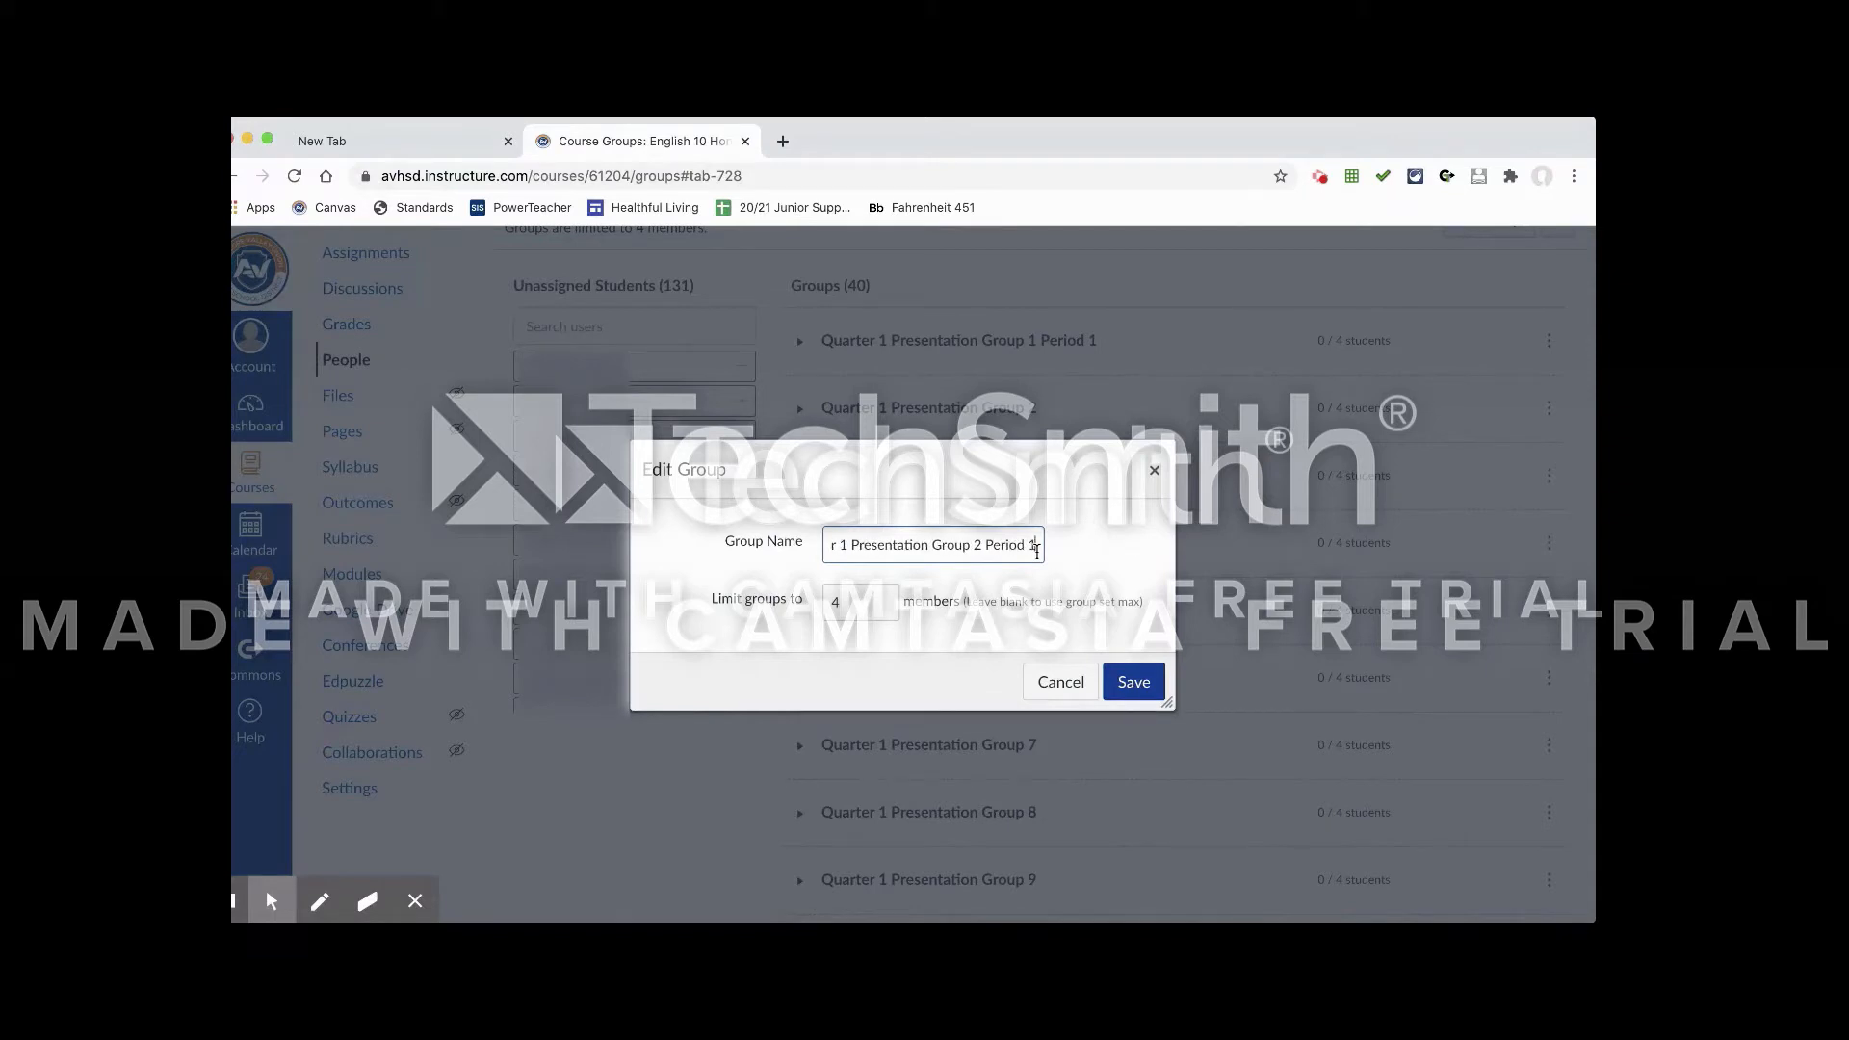
{"action": "key", "text": "Return"}
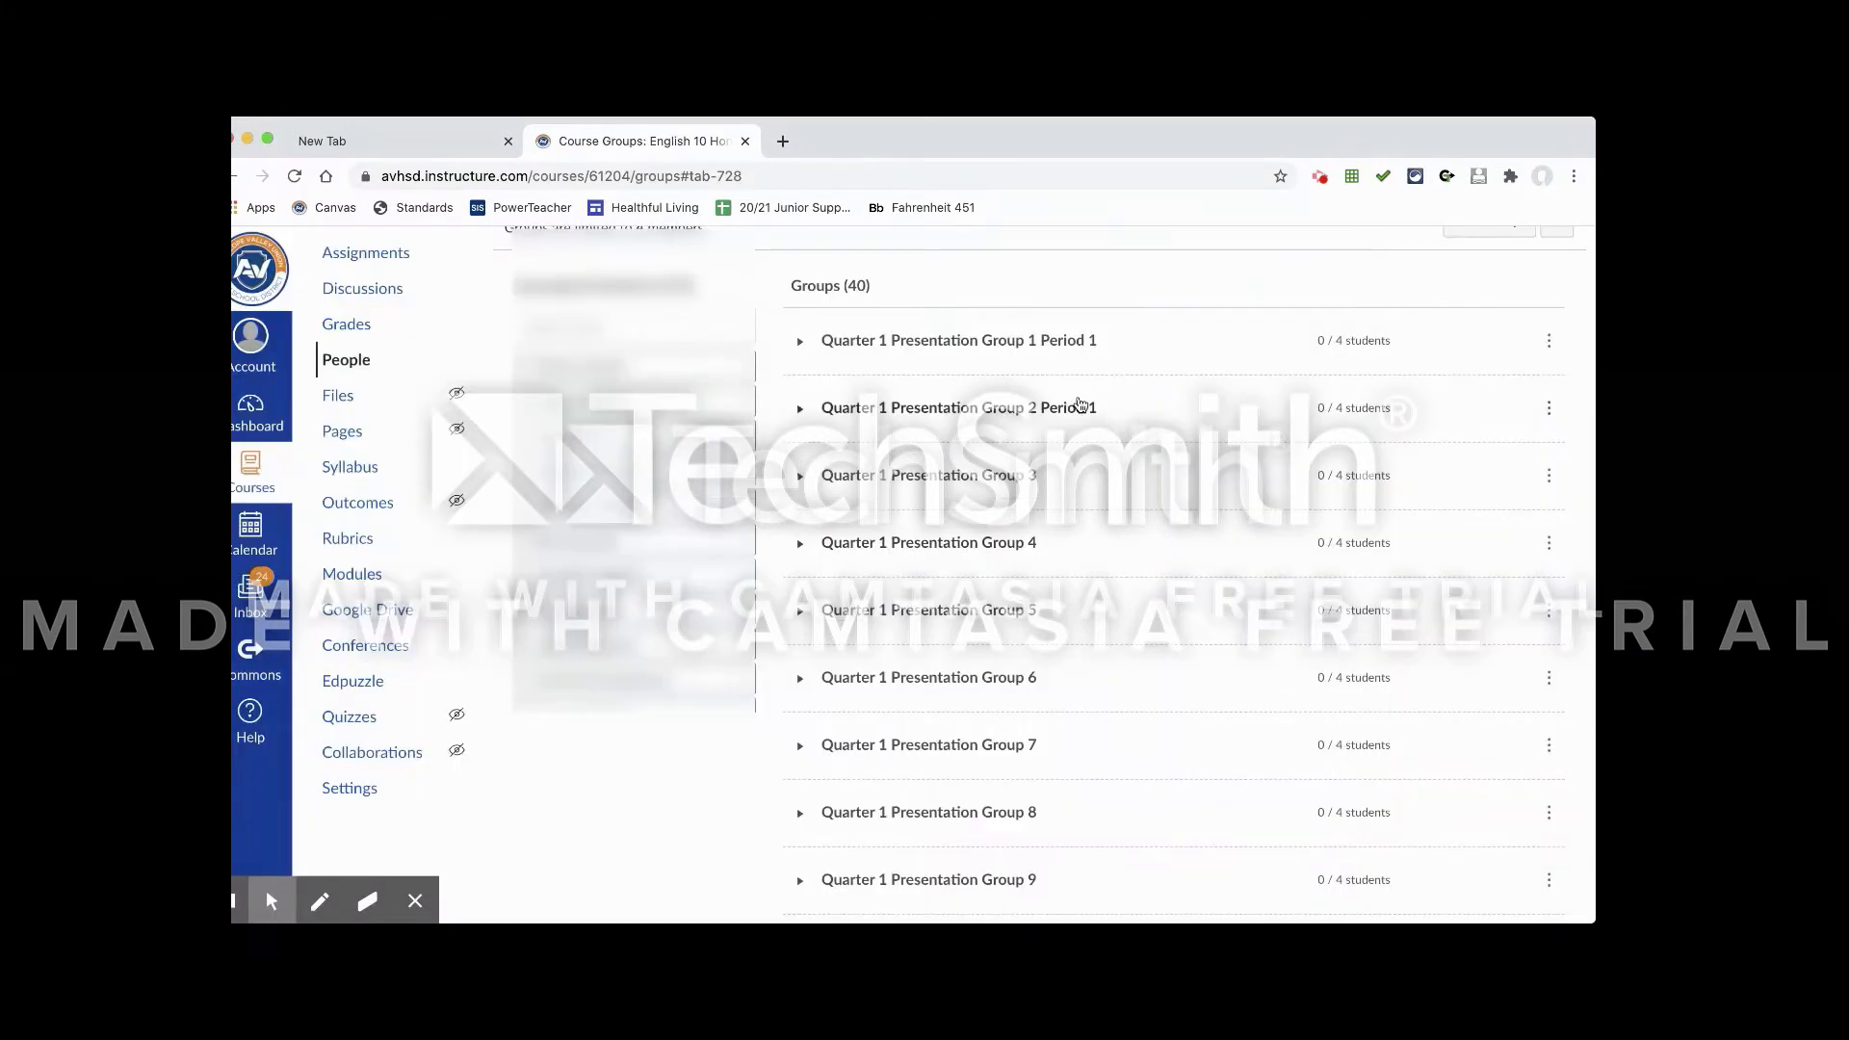
Rename the eleventh group to "Quarter 1 Presentation Group 11 Period 2".
{"action": "scroll", "coordinate": [1056, 347], "scroll_direction": "down", "scroll_amount": 5}
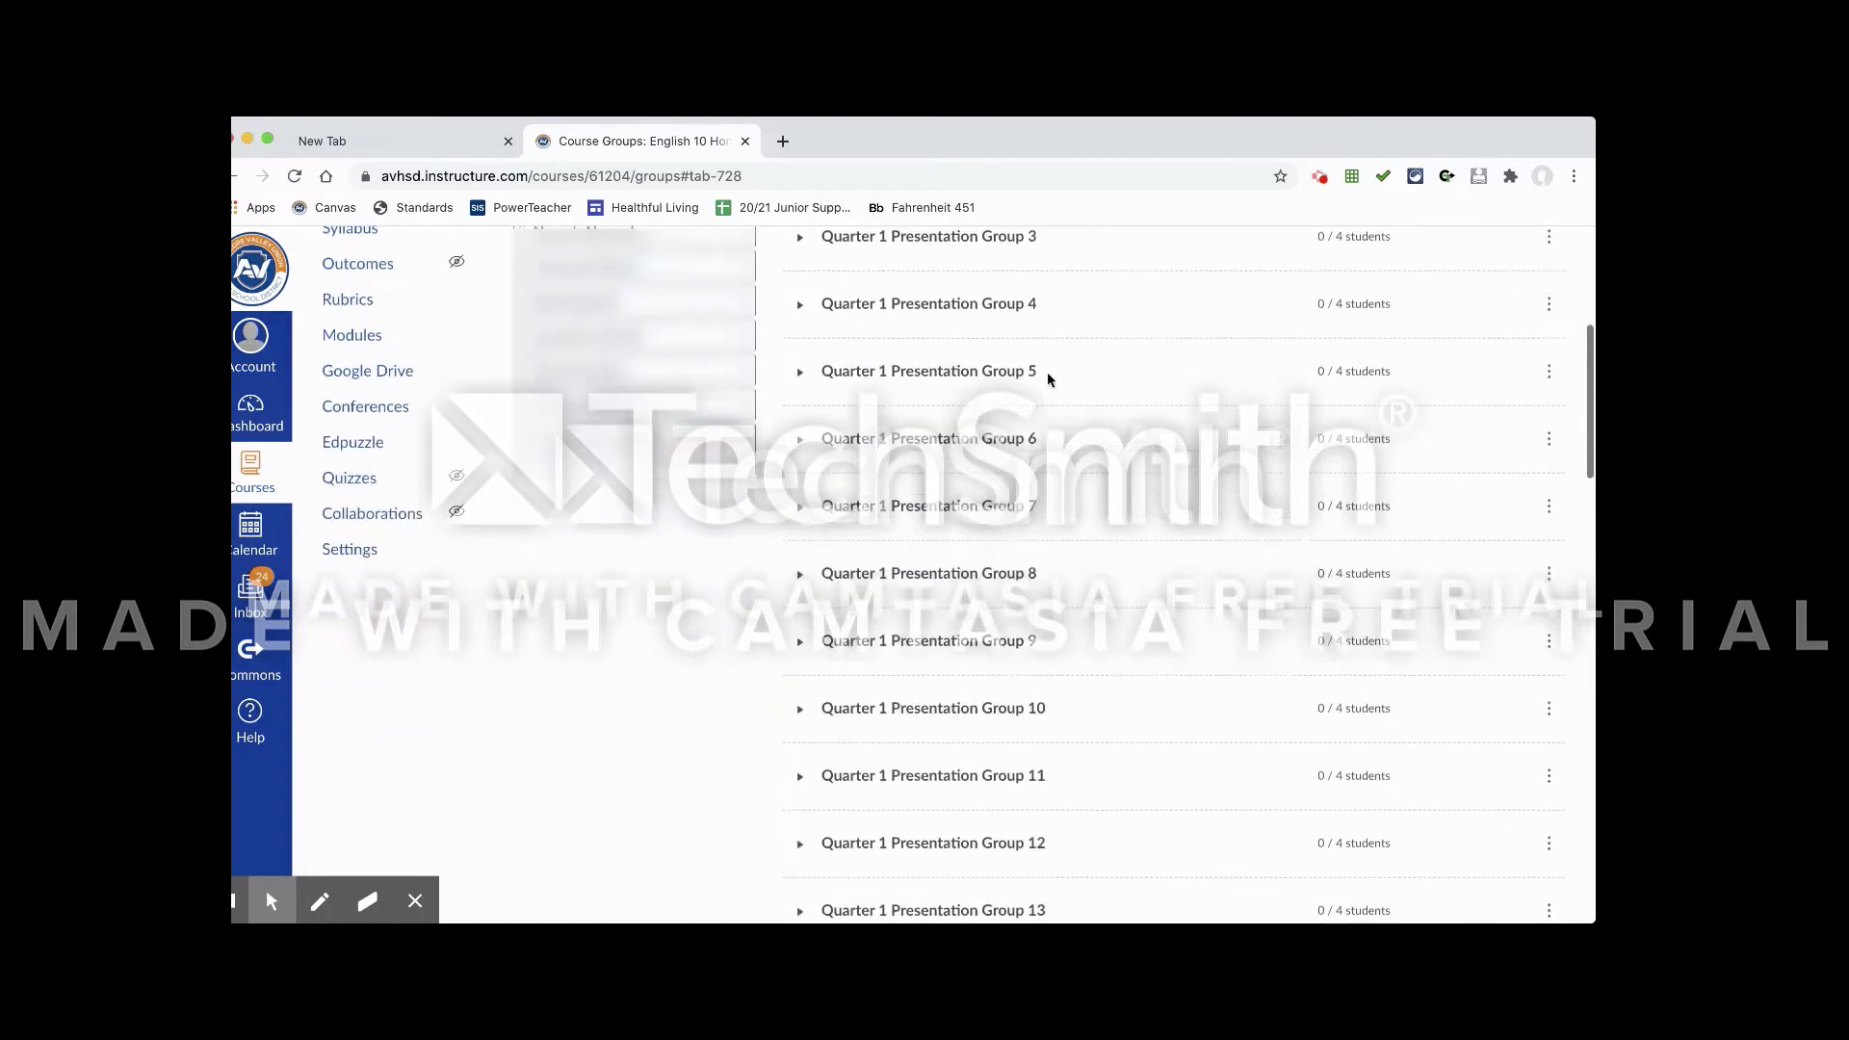
{"action": "left_click", "coordinate": [1549, 692]}
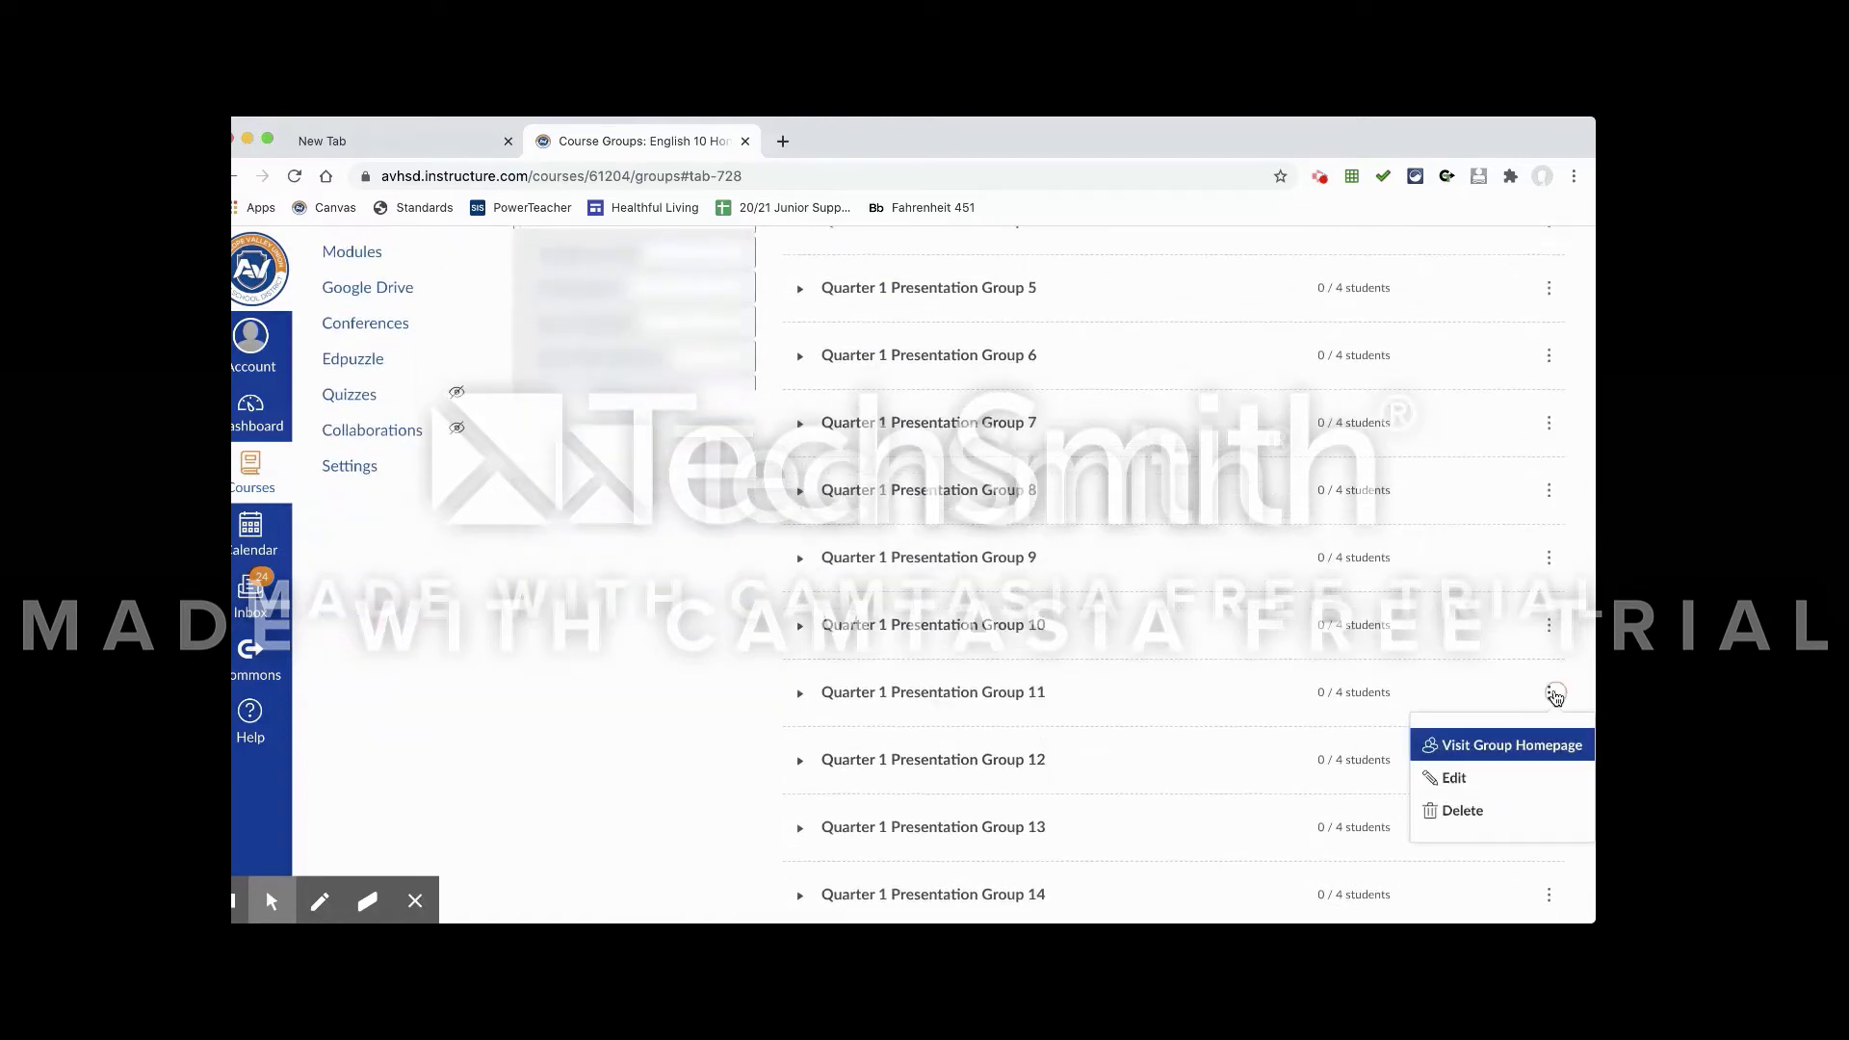
{"action": "left_click", "coordinate": [1492, 784]}
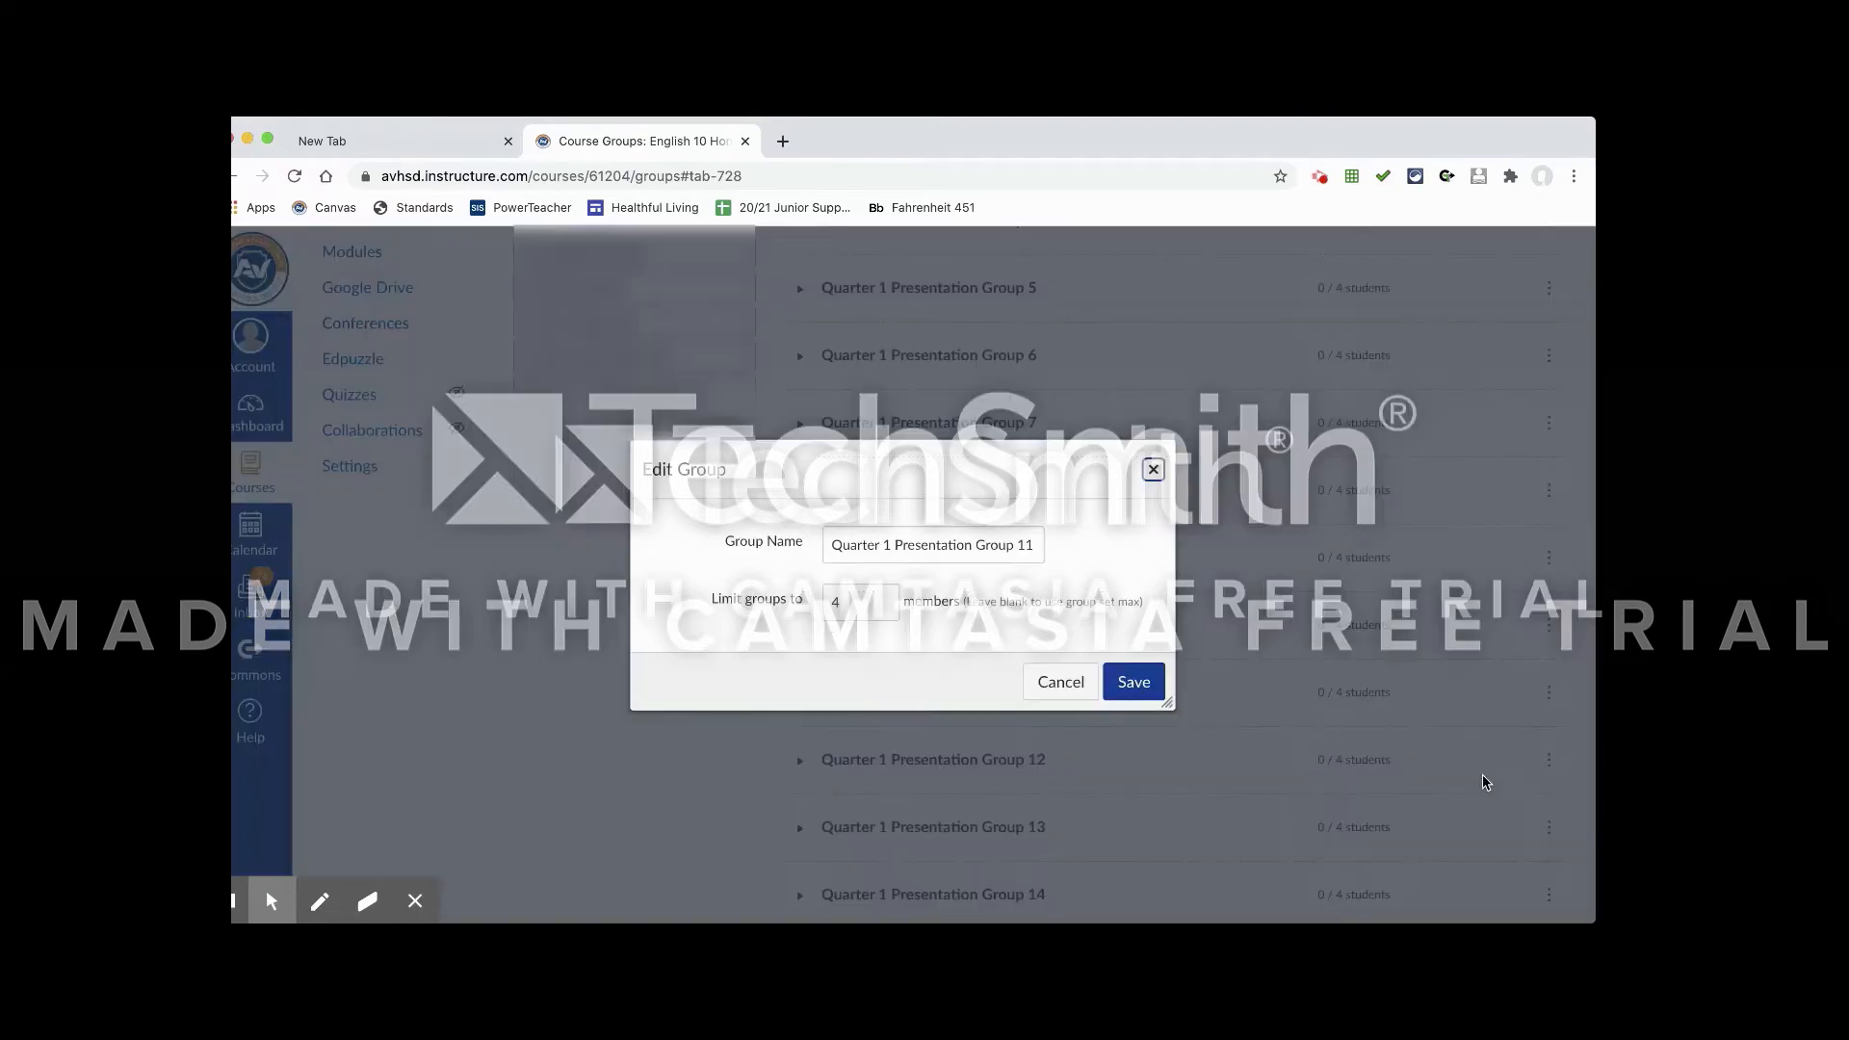
{"action": "left_click", "coordinate": [1041, 547]}
{"action": "type", "text": "Period 2"}
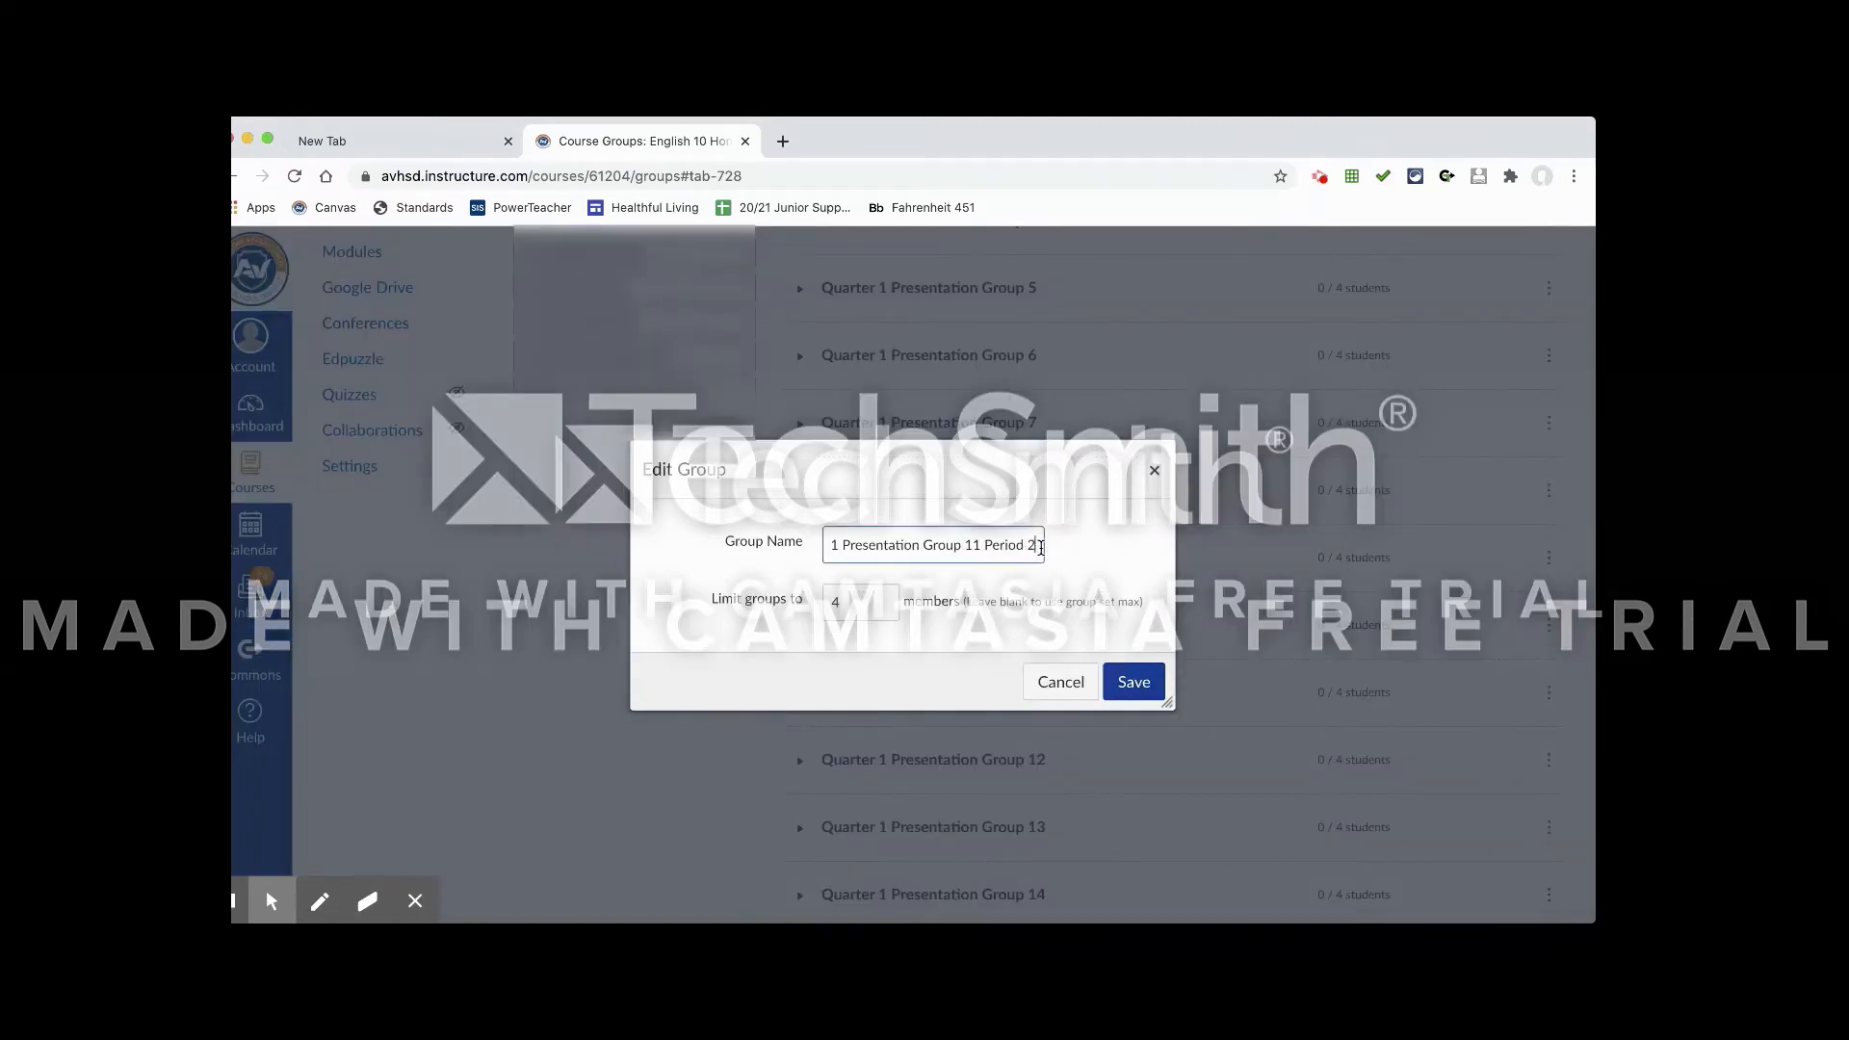
{"action": "key", "text": "Return"}
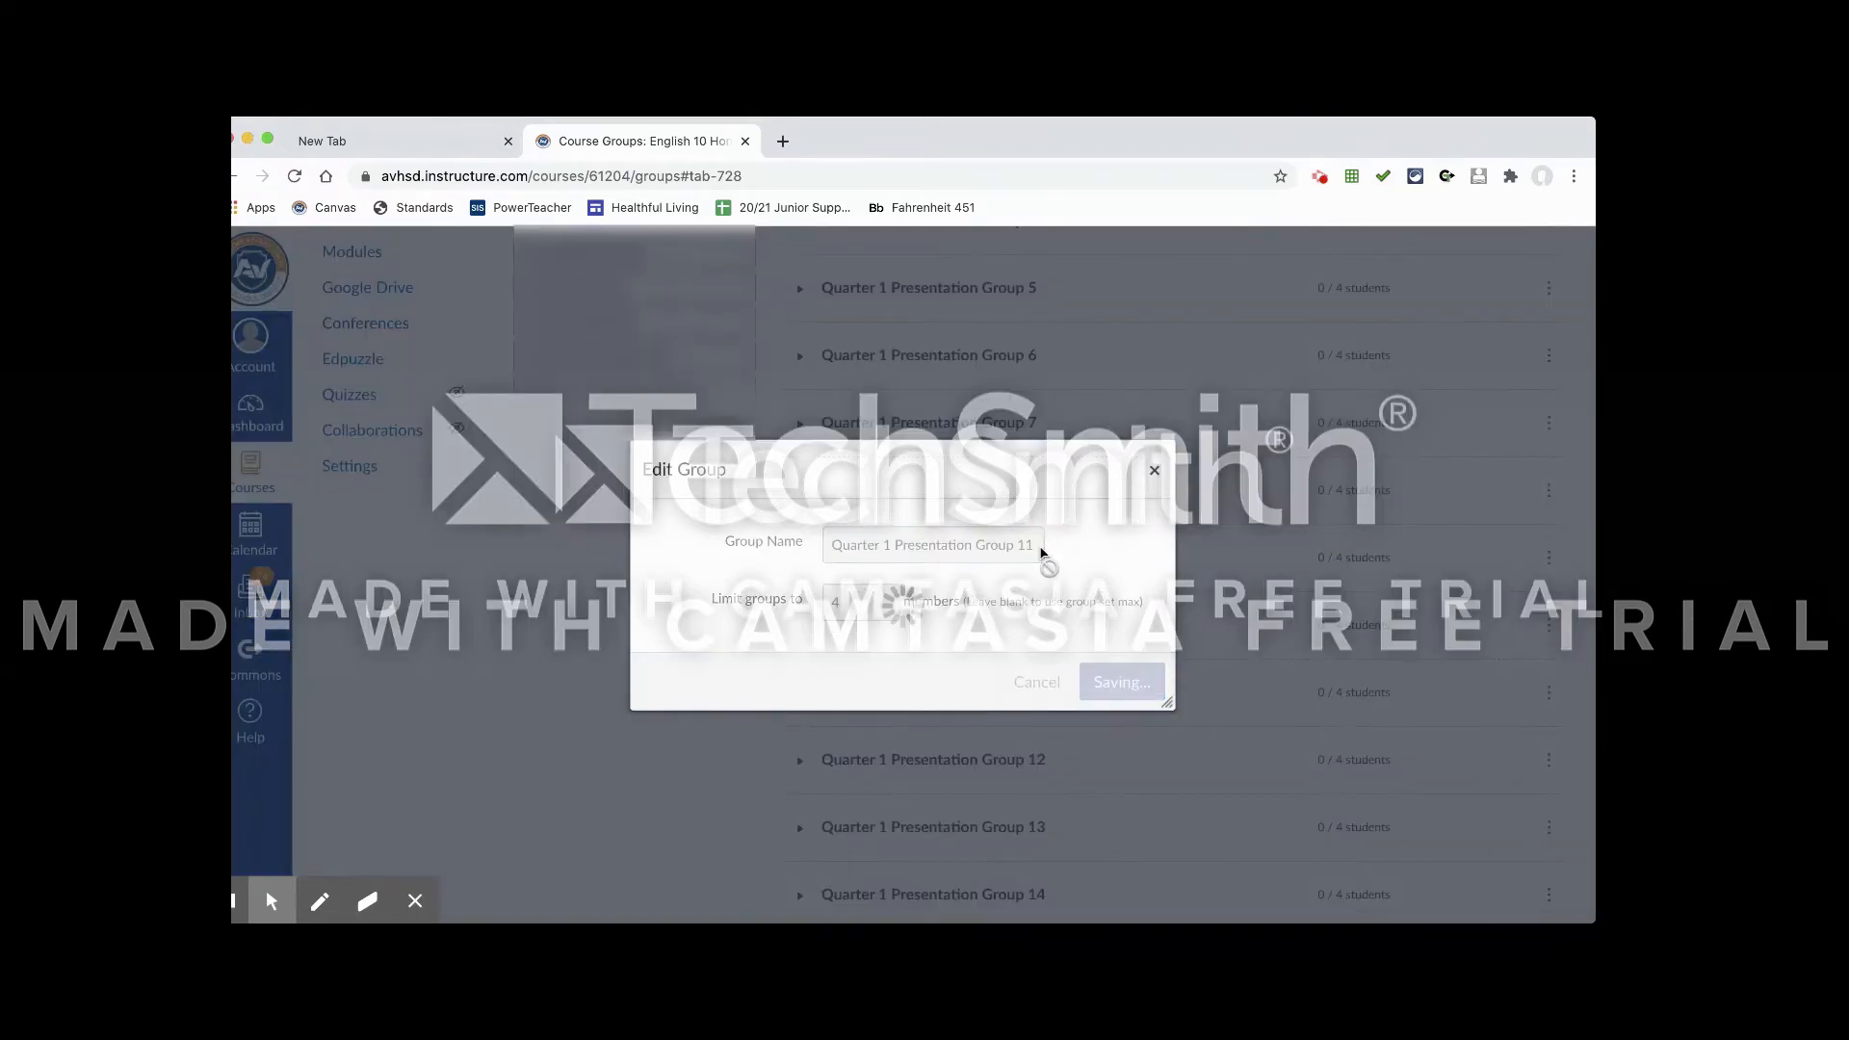
{"action": "scroll", "coordinate": [1042, 554], "scroll_direction": "down", "scroll_amount": 6}
{"action": "scroll", "coordinate": [1041, 555], "scroll_direction": "down", "scroll_amount": 2}
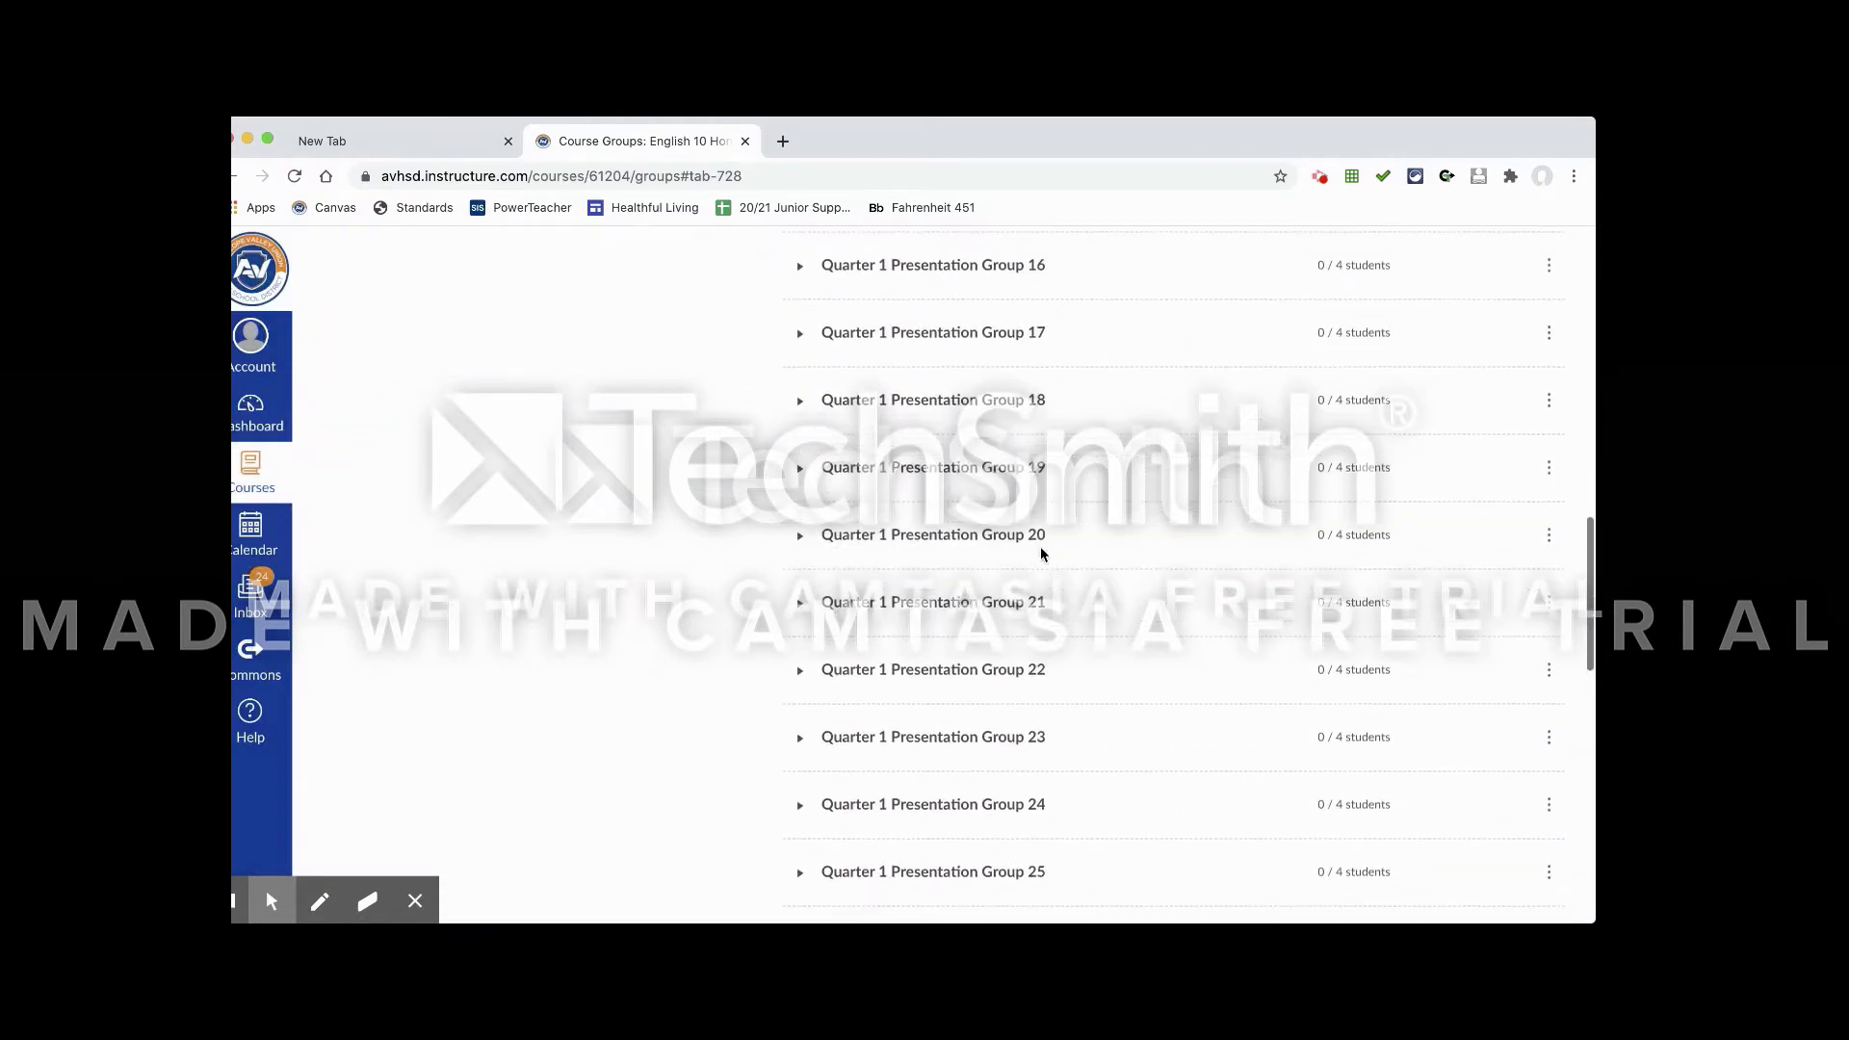
{"action": "left_click", "coordinate": [1545, 603]}
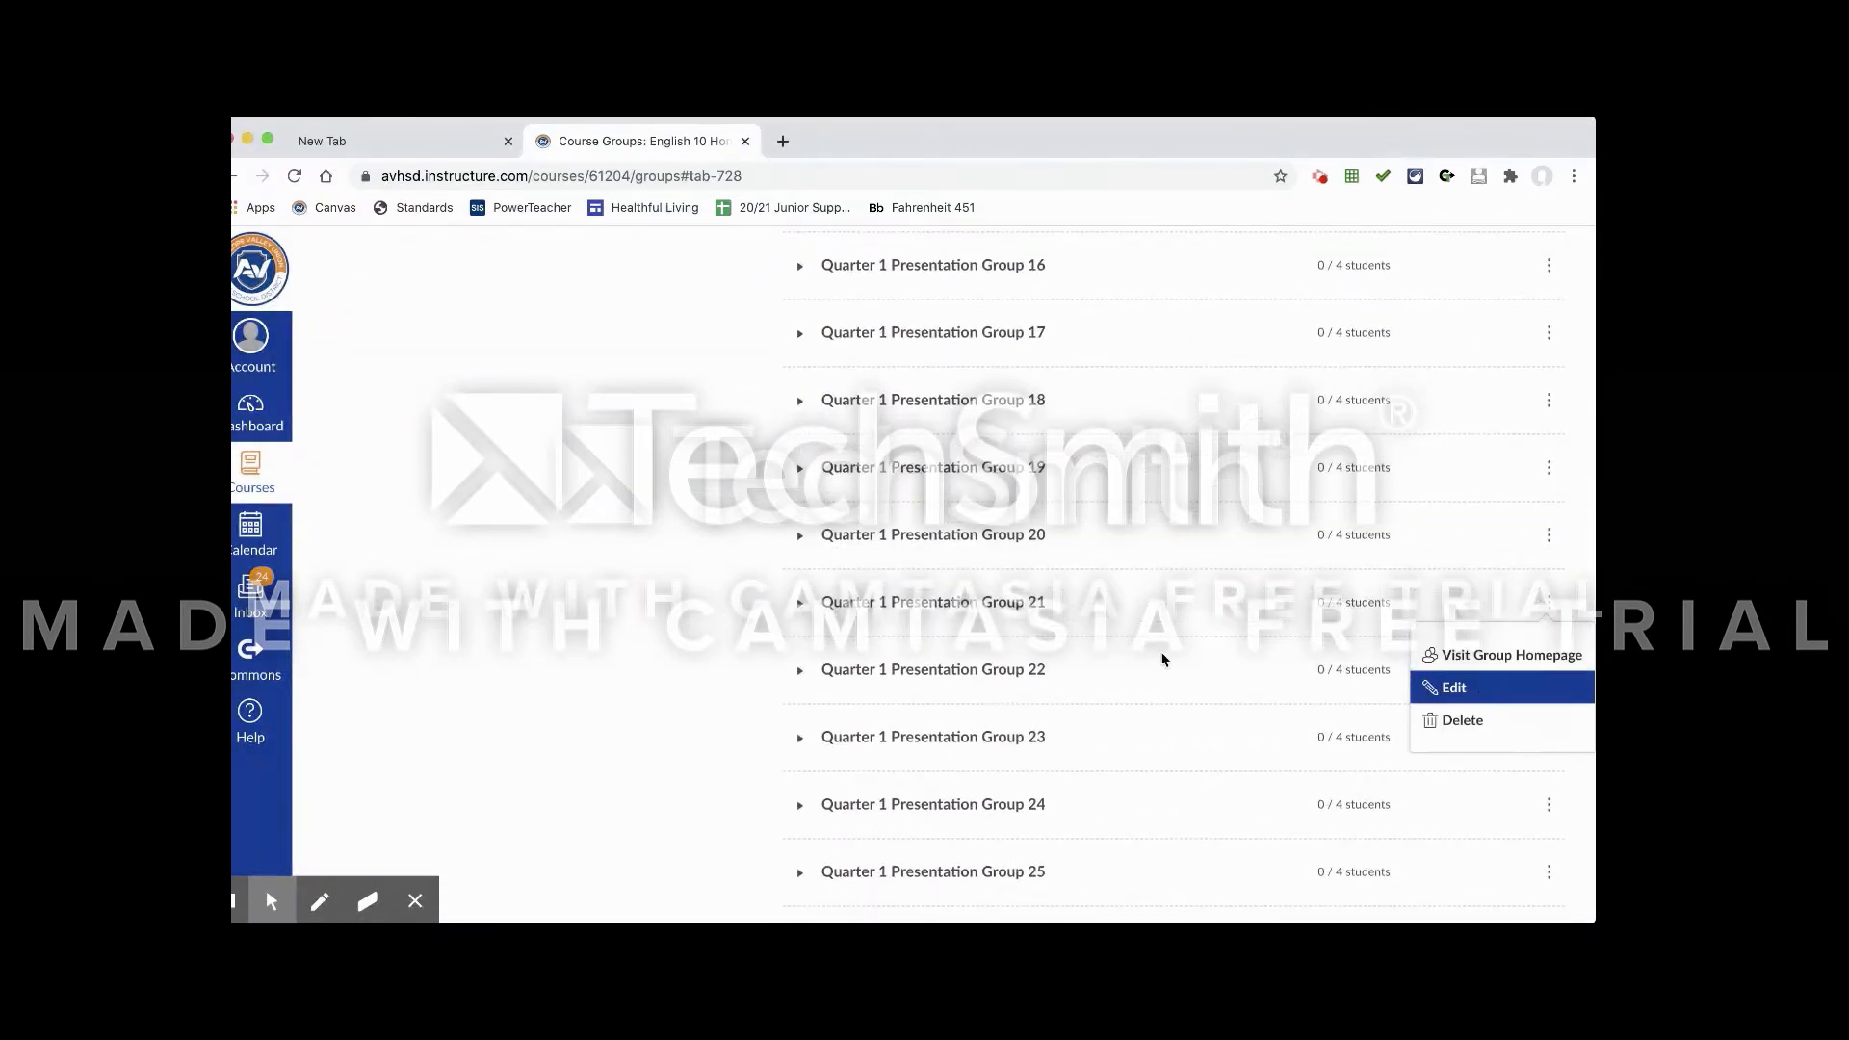
{"action": "scroll", "coordinate": [932, 584], "scroll_direction": "up", "scroll_amount": 12}
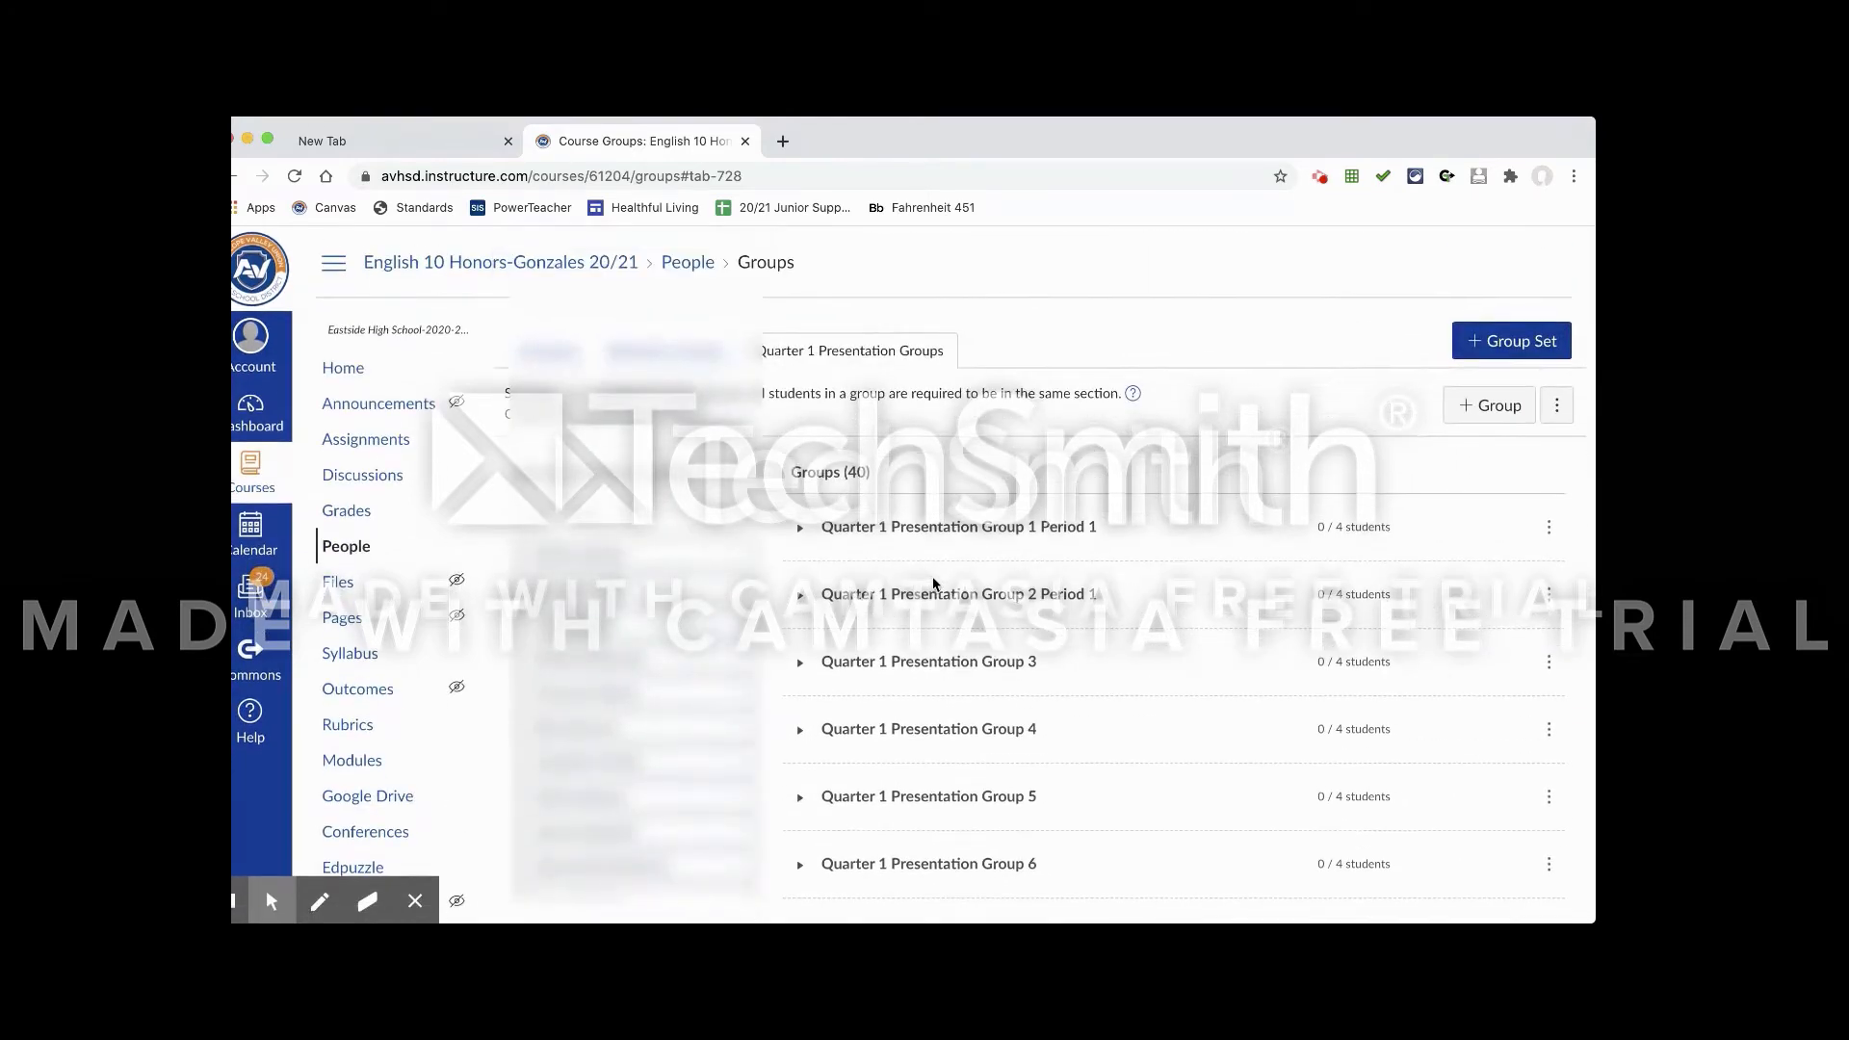
Set the member limit of Quarter 1 Presentation Group 1 Period 1 to 5 and save the group.
{"action": "scroll", "coordinate": [1267, 594], "scroll_direction": "down", "scroll_amount": 2}
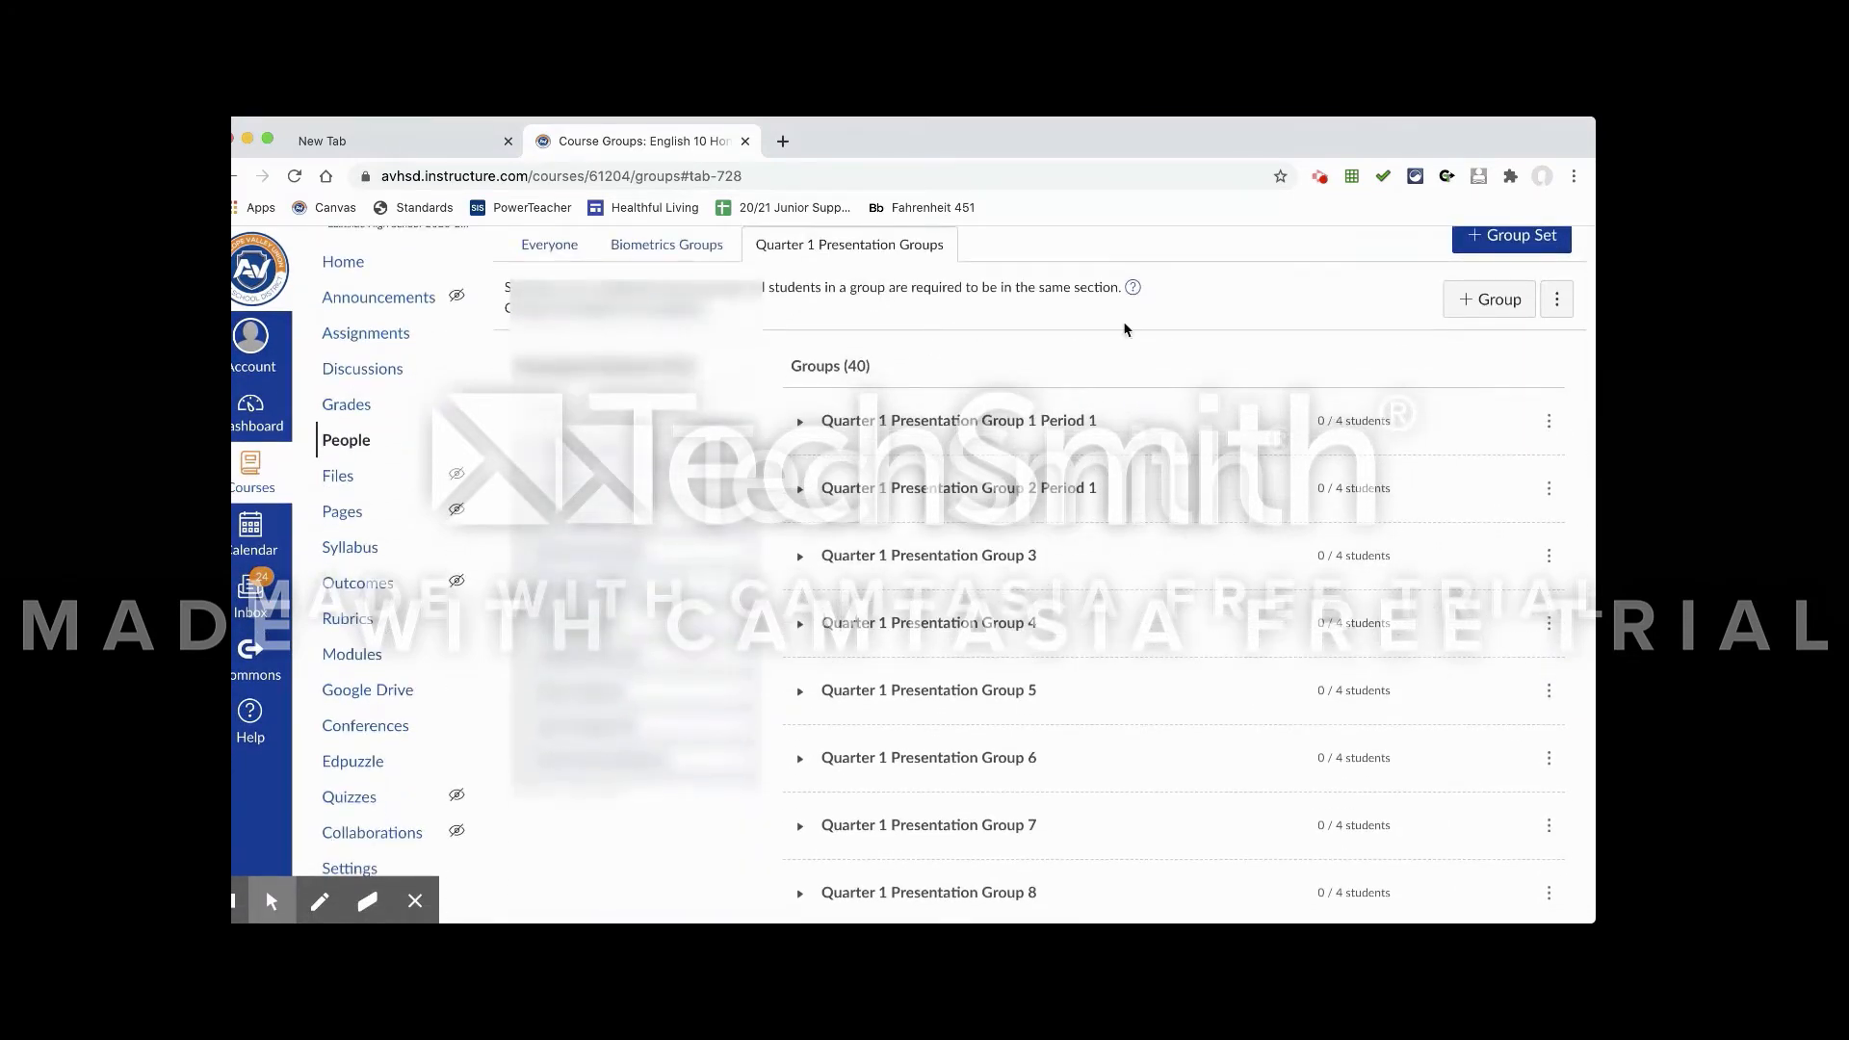
{"action": "scroll", "coordinate": [1032, 469], "scroll_direction": "down", "scroll_amount": 3}
{"action": "scroll", "coordinate": [1031, 469], "scroll_direction": "up", "scroll_amount": 1}
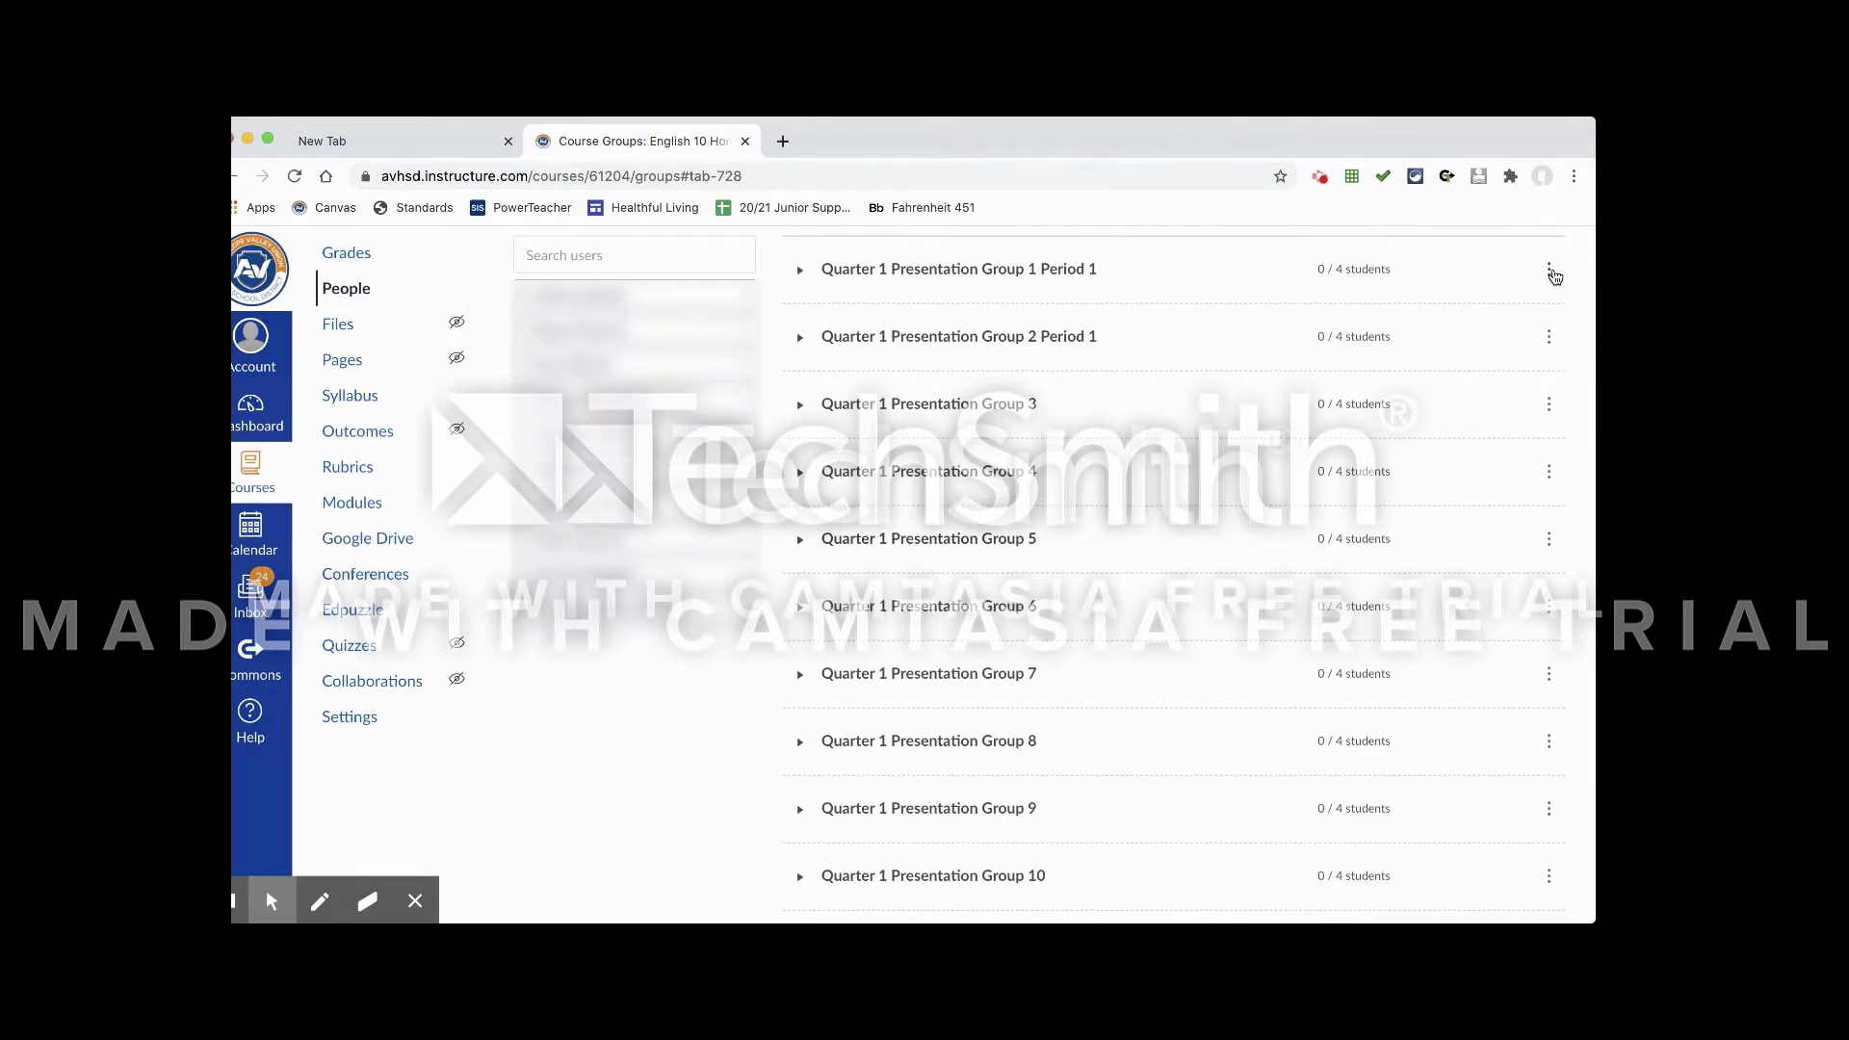
{"action": "left_click", "coordinate": [1550, 272]}
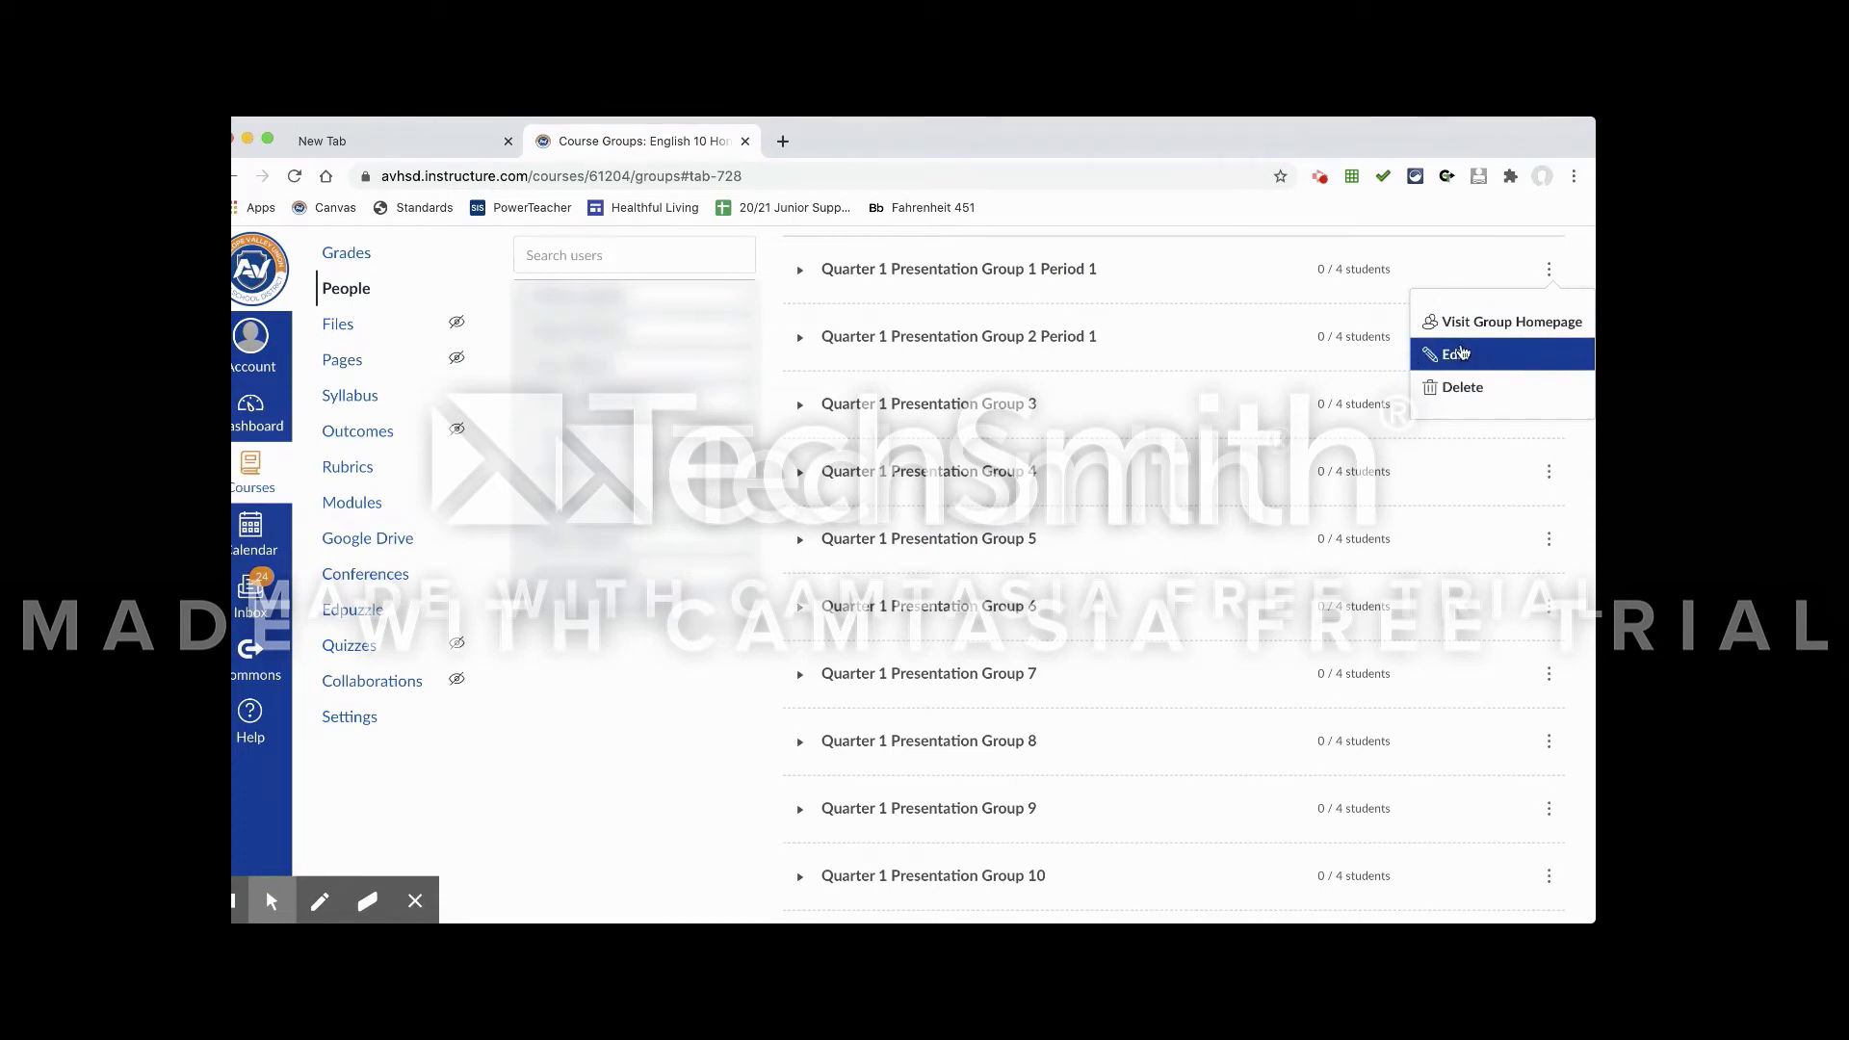
{"action": "left_click", "coordinate": [1463, 354]}
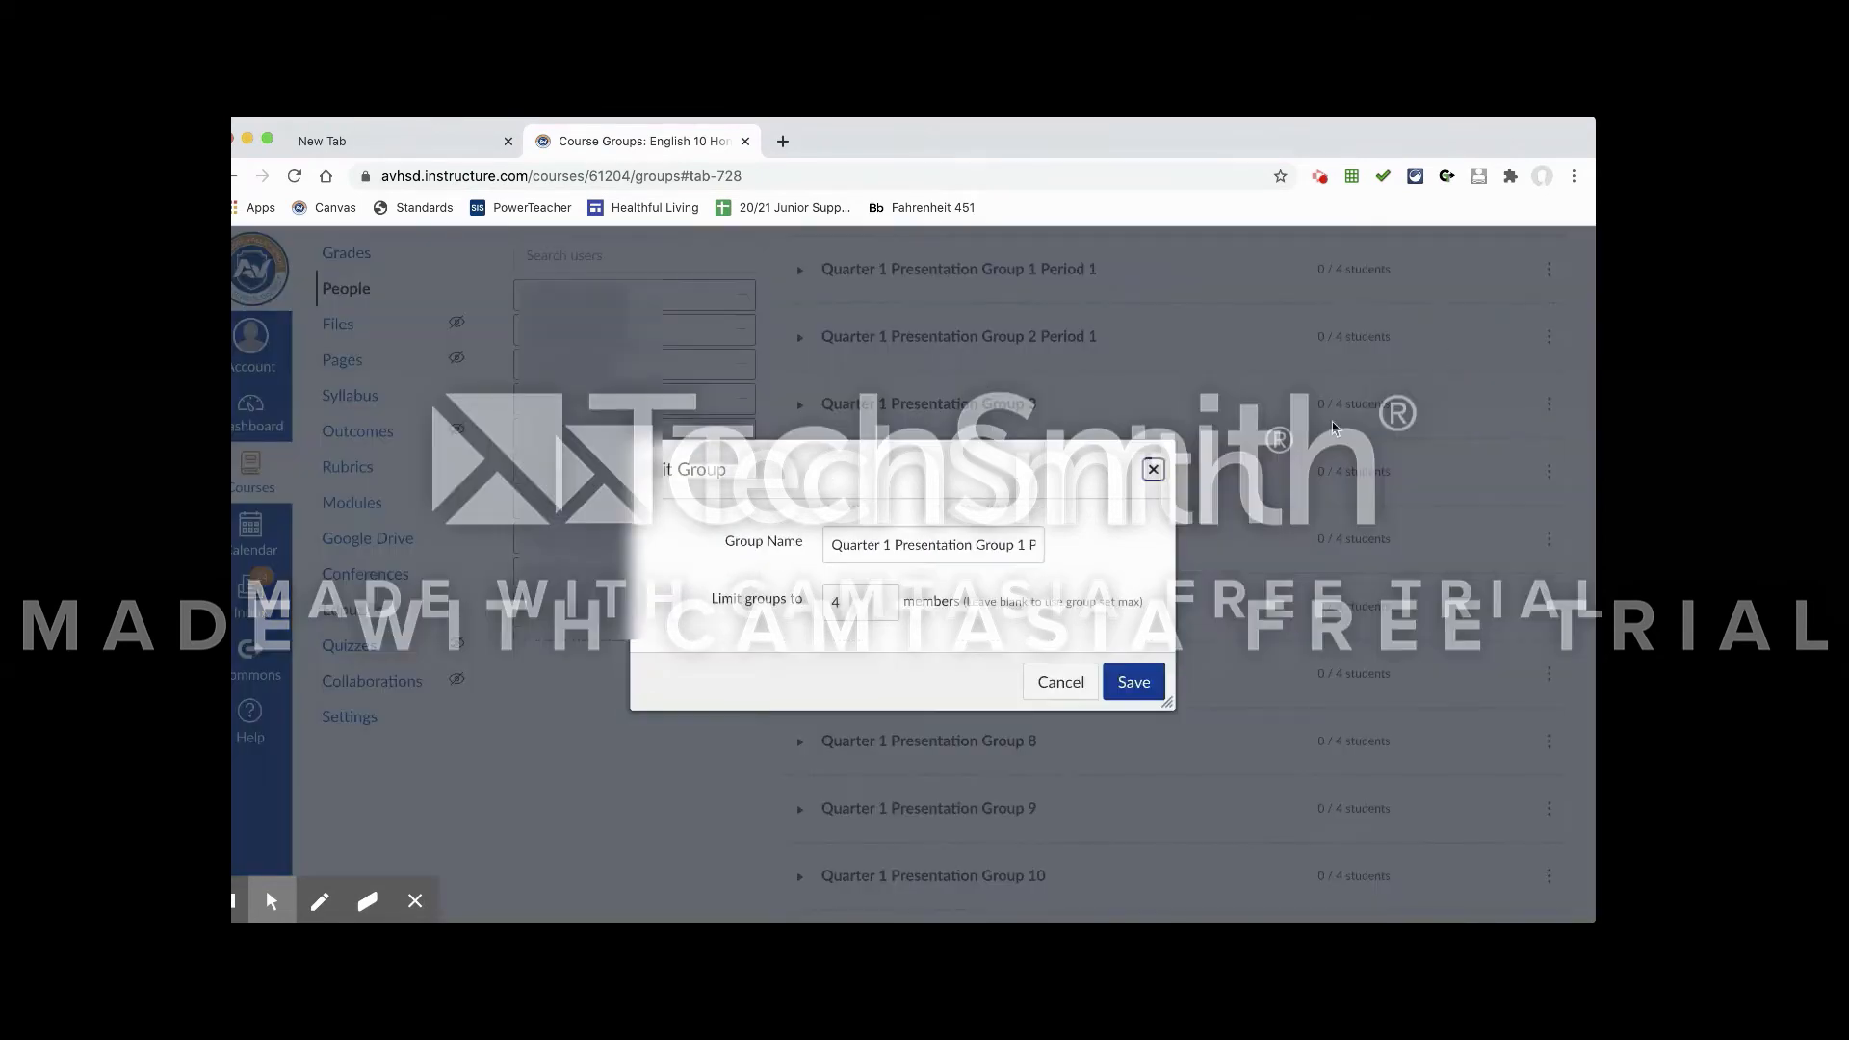
{"action": "left_click", "coordinate": [882, 597]}
{"action": "left_click", "coordinate": [1136, 684]}
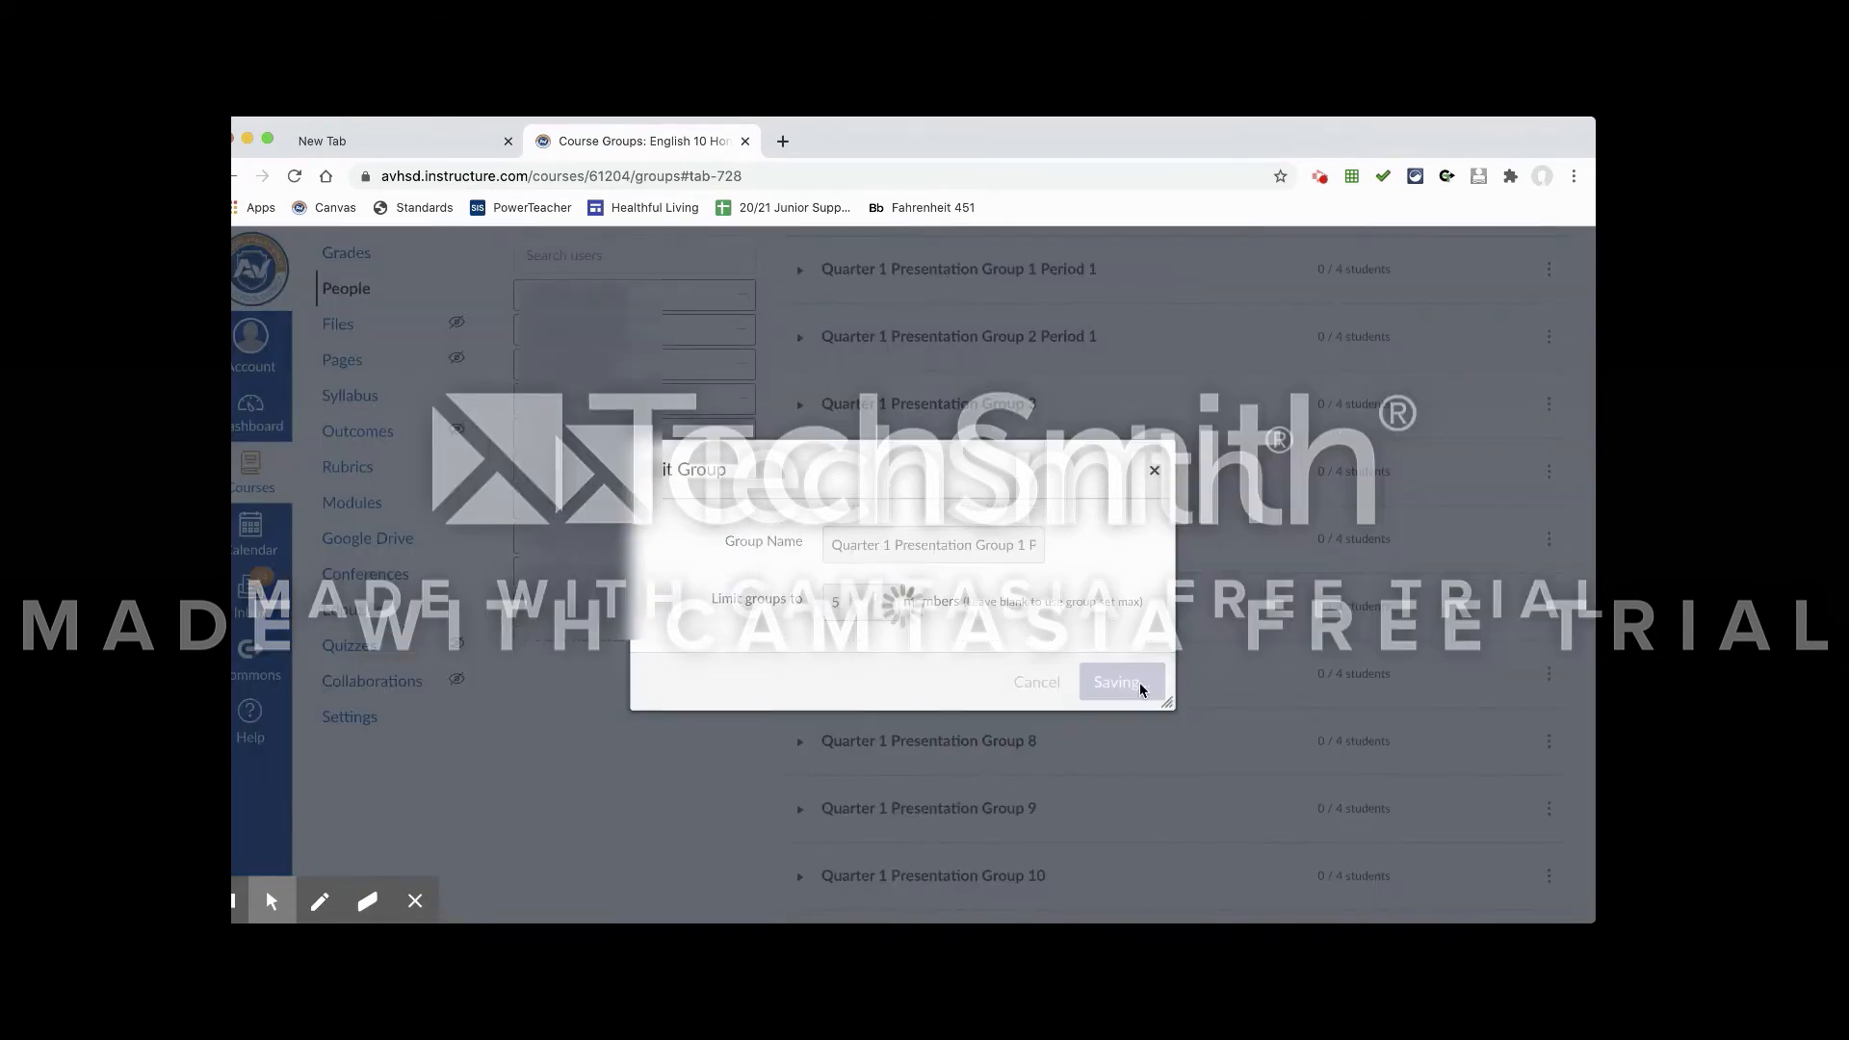